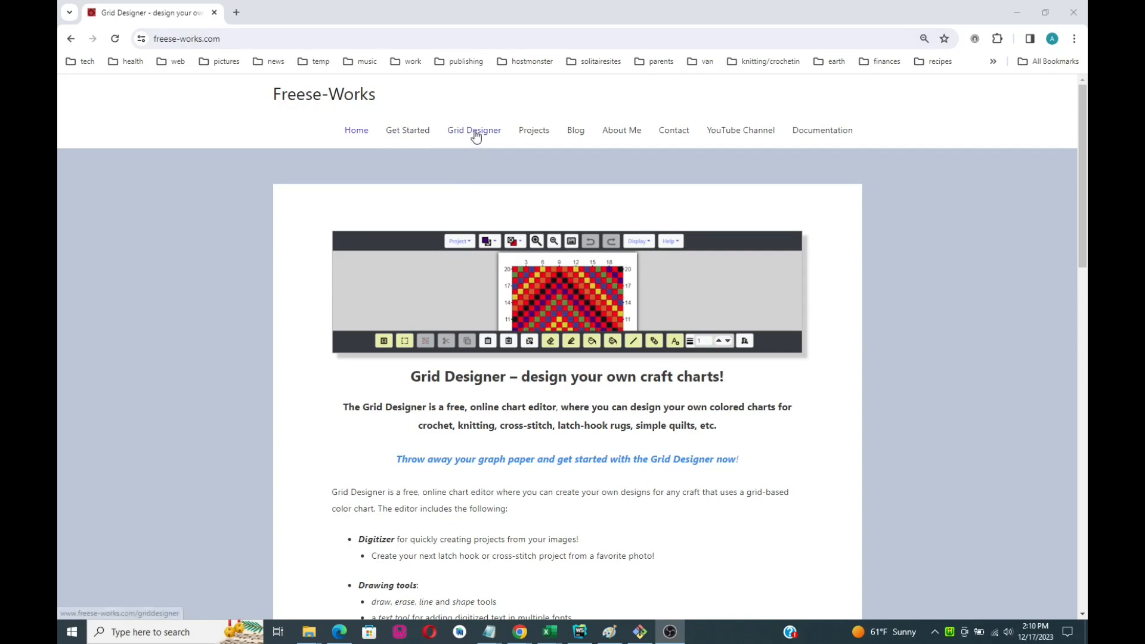
# Open the Grid Designer from the Freese-Works site and look through its Help options
pyautogui.click(476, 132)
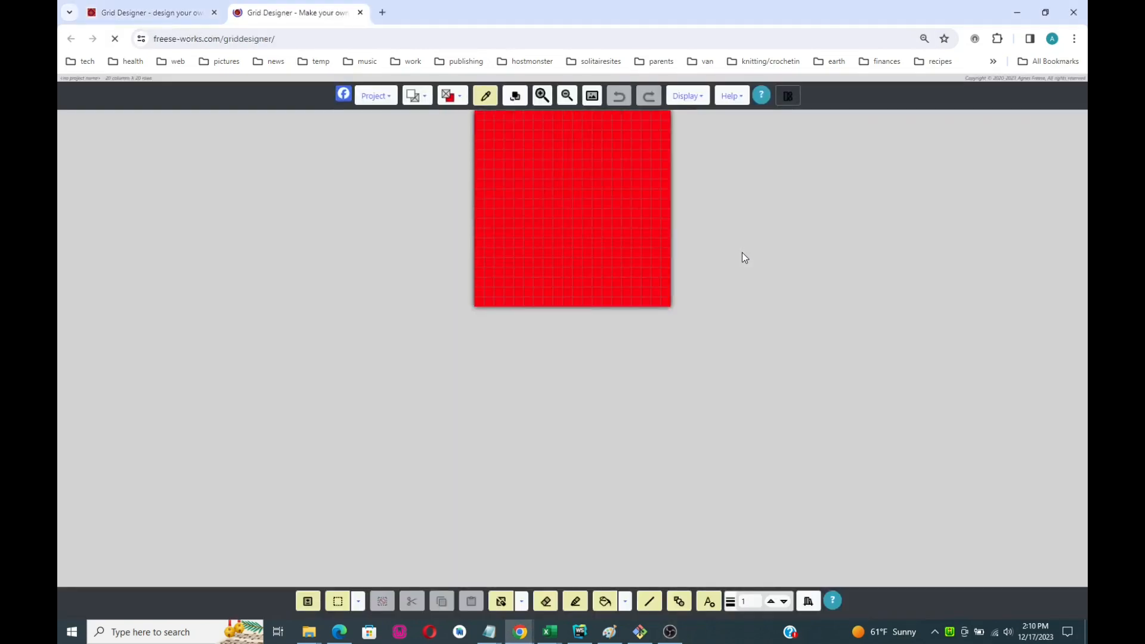
pyautogui.click(733, 98)
pyautogui.scroll(-1, 761, 197)
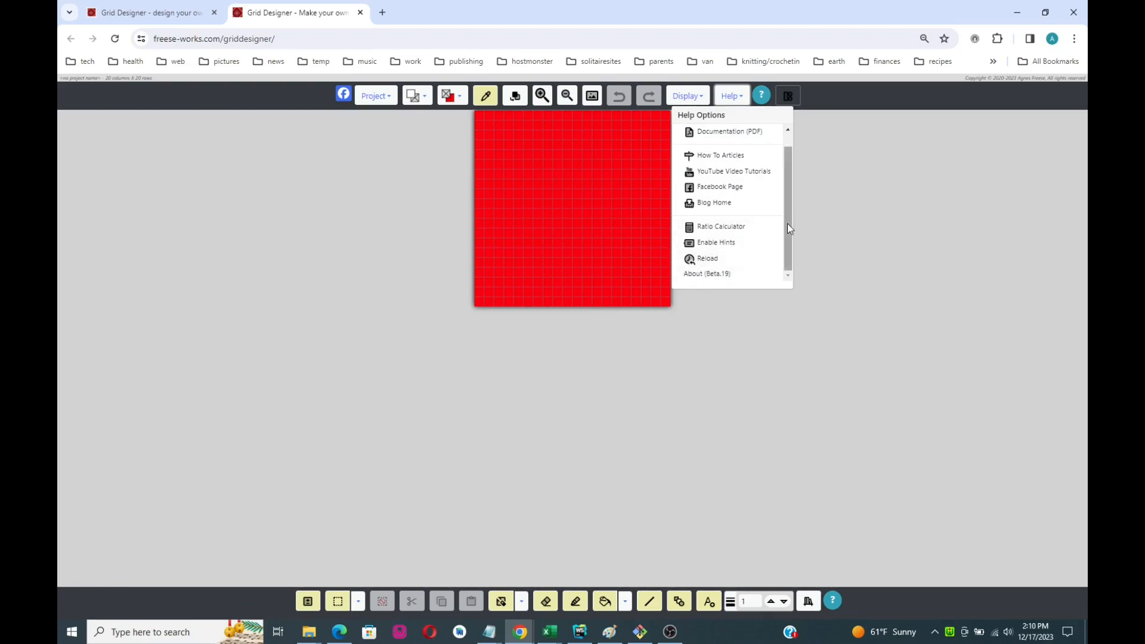
pyautogui.moveTo(788, 224)
pyautogui.mouseDown()
pyautogui.moveTo(792, 186)
pyautogui.moveTo(785, 240)
pyautogui.mouseUp()
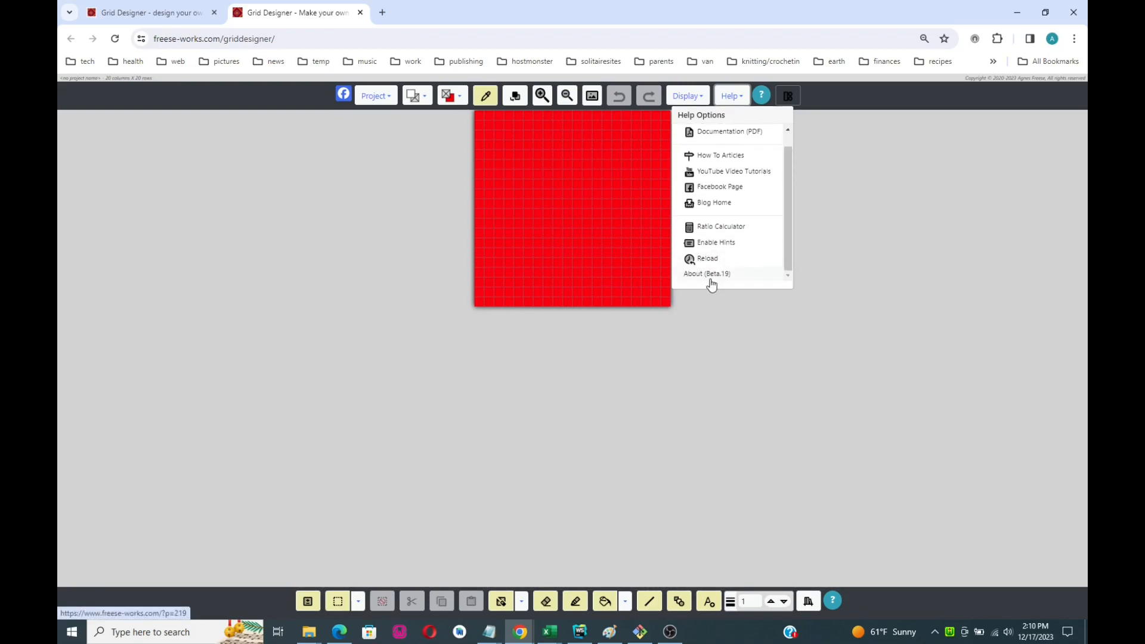
pyautogui.moveTo(786, 261); pyautogui.dragTo(786, 224)
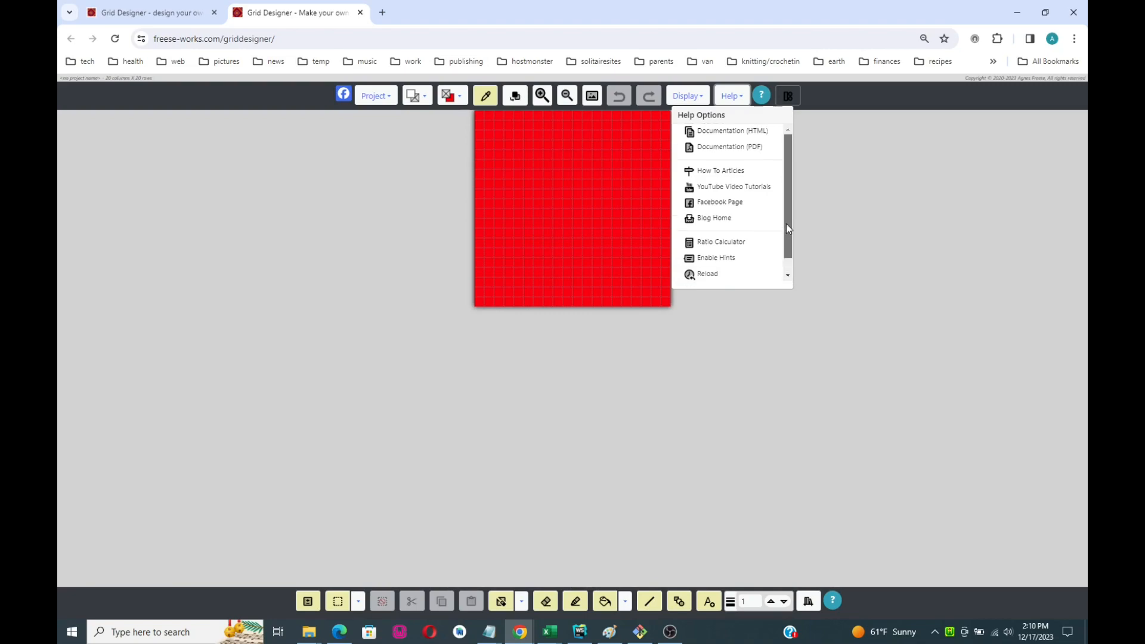
pyautogui.click(727, 97)
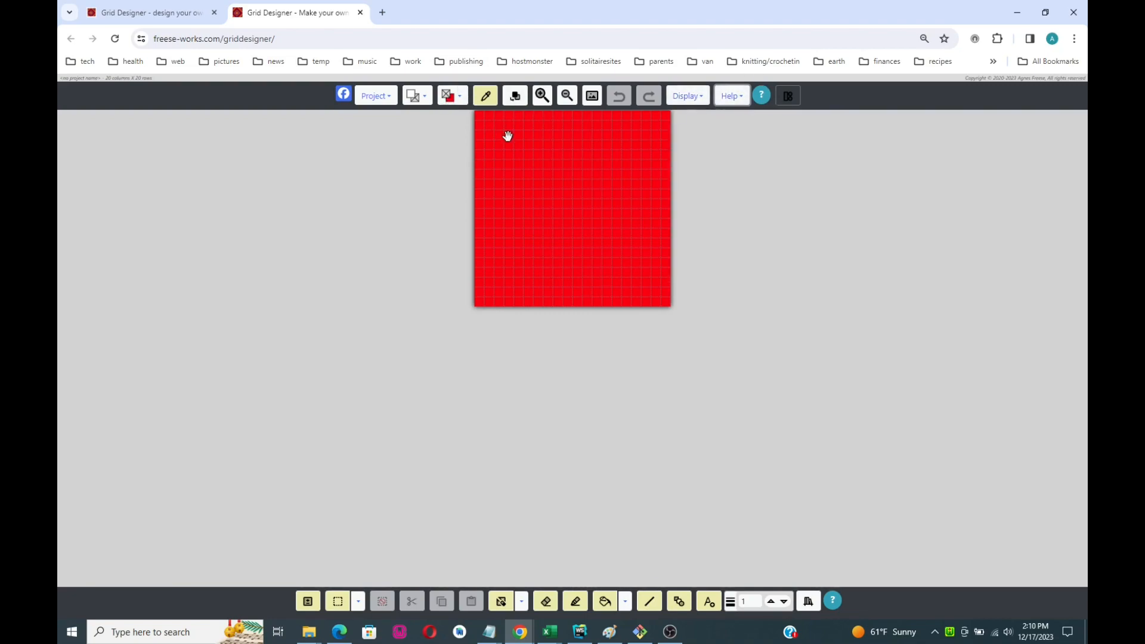
# Show the available clear and crop options for the chart
pyautogui.moveTo(507, 137); pyautogui.dragTo(500, 165)
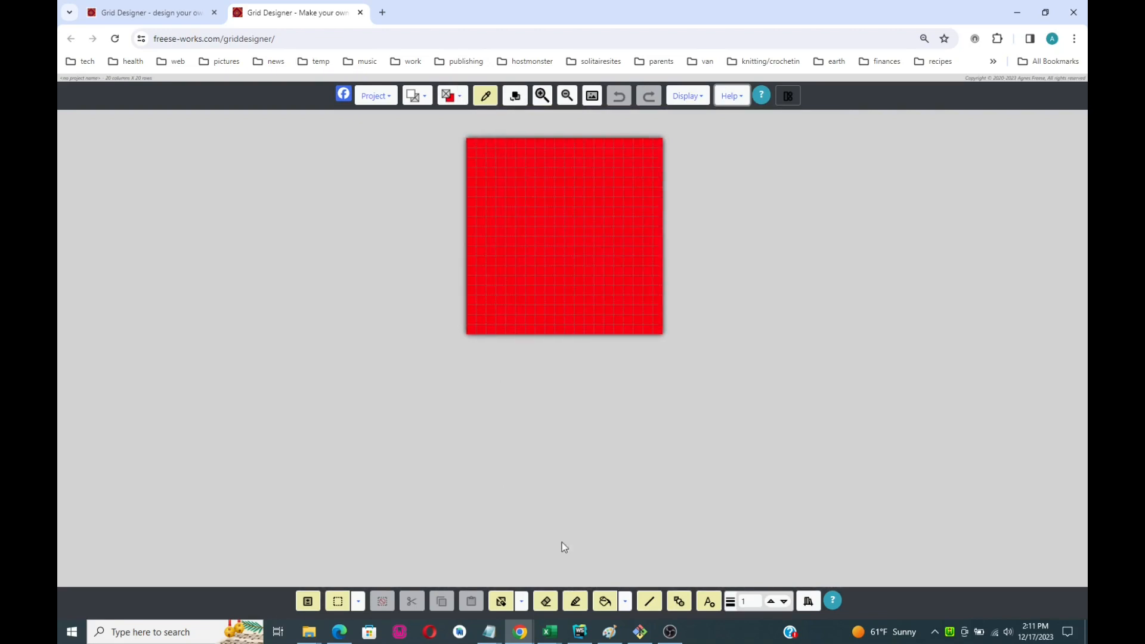
pyautogui.moveTo(524, 251); pyautogui.dragTo(516, 283)
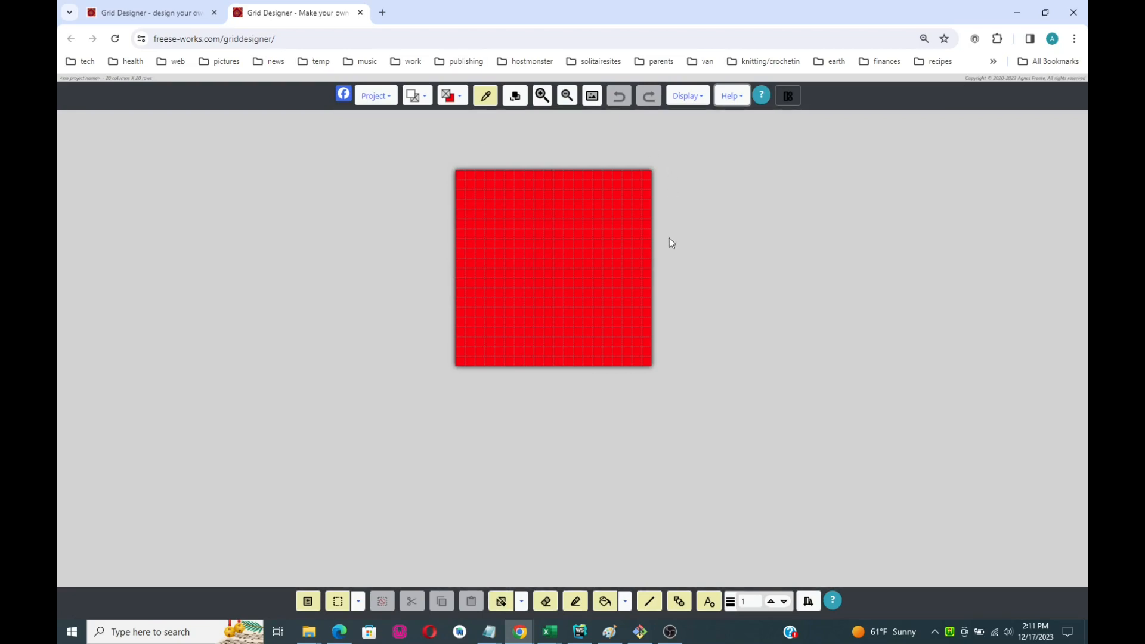
pyautogui.click(522, 604)
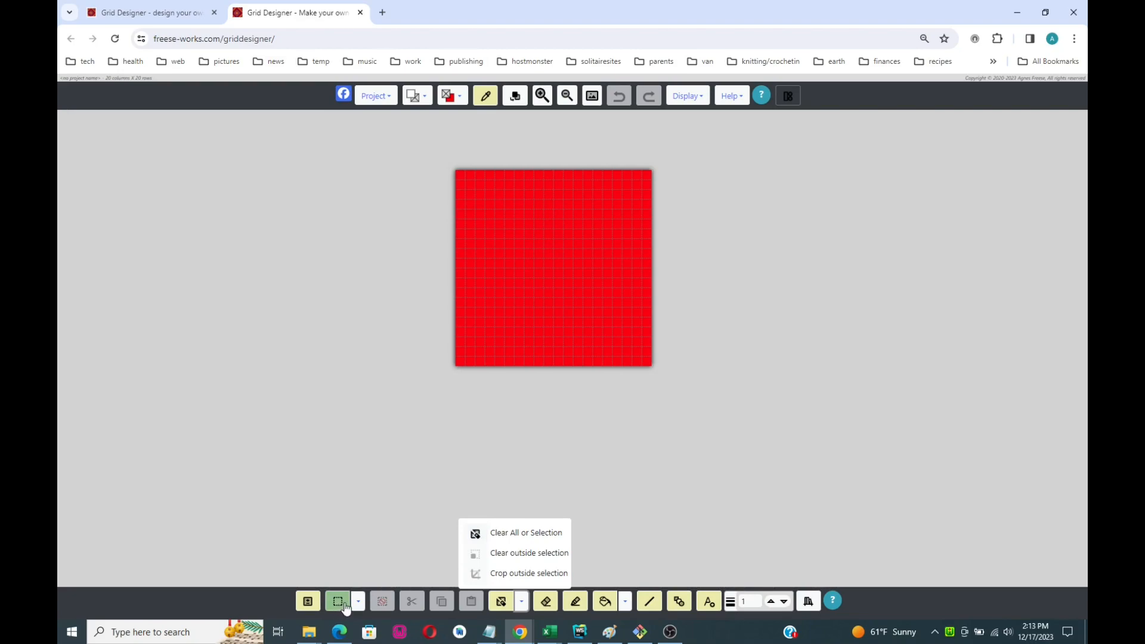
# Draw a roughly circular white outline about 11 cells wide and 12 high on the red grid with the Draw tool
pyautogui.click(576, 602)
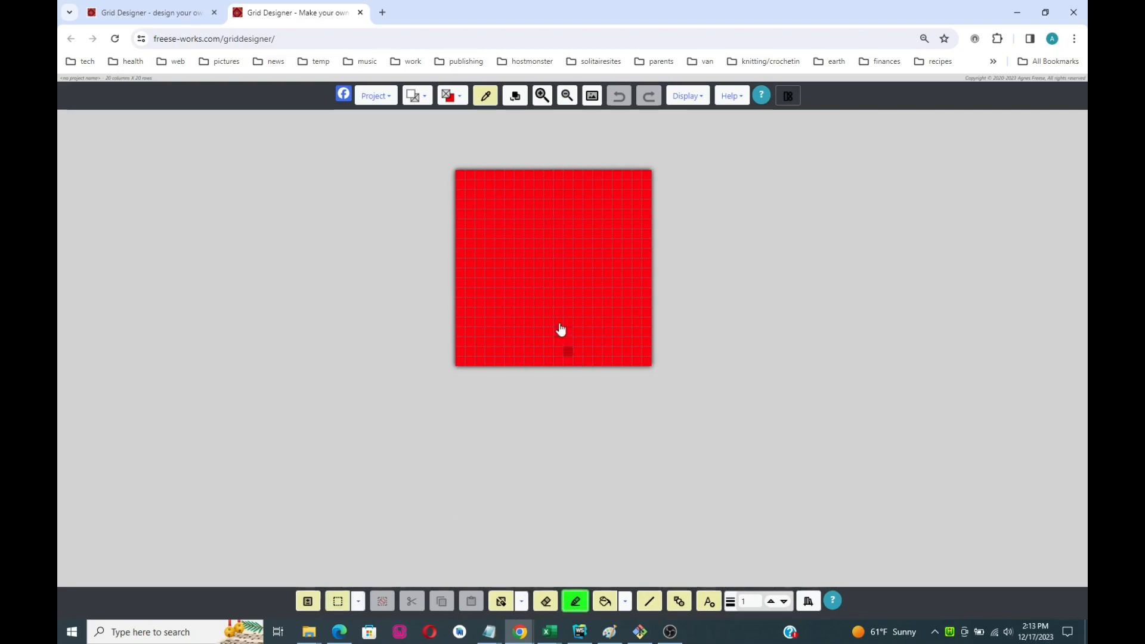
pyautogui.click(549, 97)
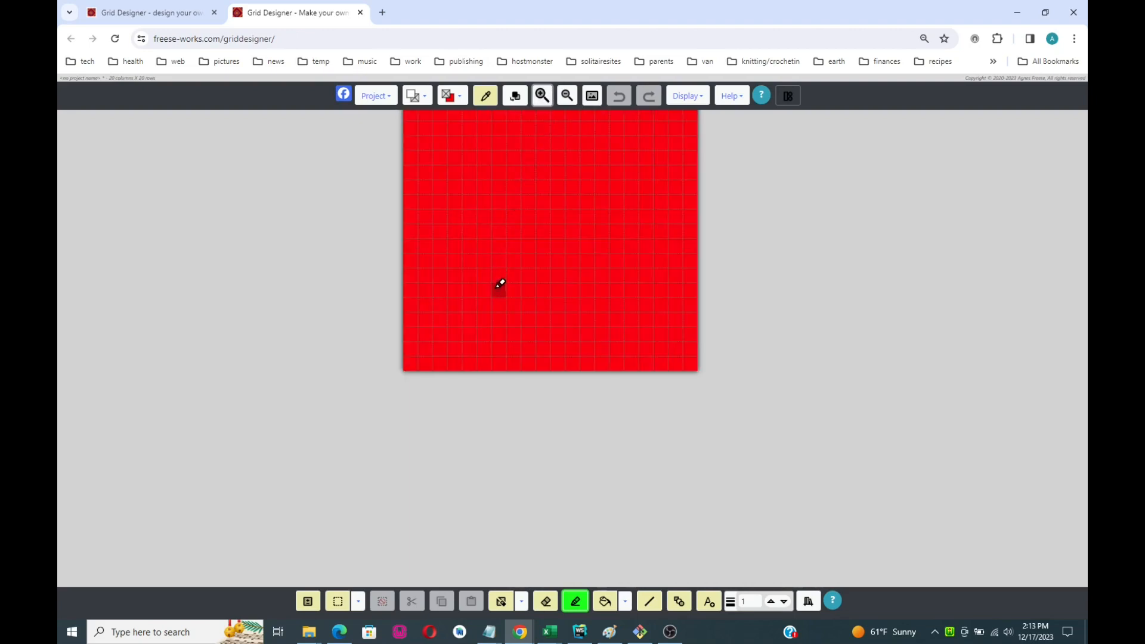
pyautogui.moveTo(500, 283)
pyautogui.mouseDown()
pyautogui.moveTo(472, 229)
pyautogui.moveTo(515, 164)
pyautogui.moveTo(593, 177)
pyautogui.moveTo(614, 249)
pyautogui.moveTo(565, 324)
pyautogui.moveTo(504, 268)
pyautogui.mouseUp()
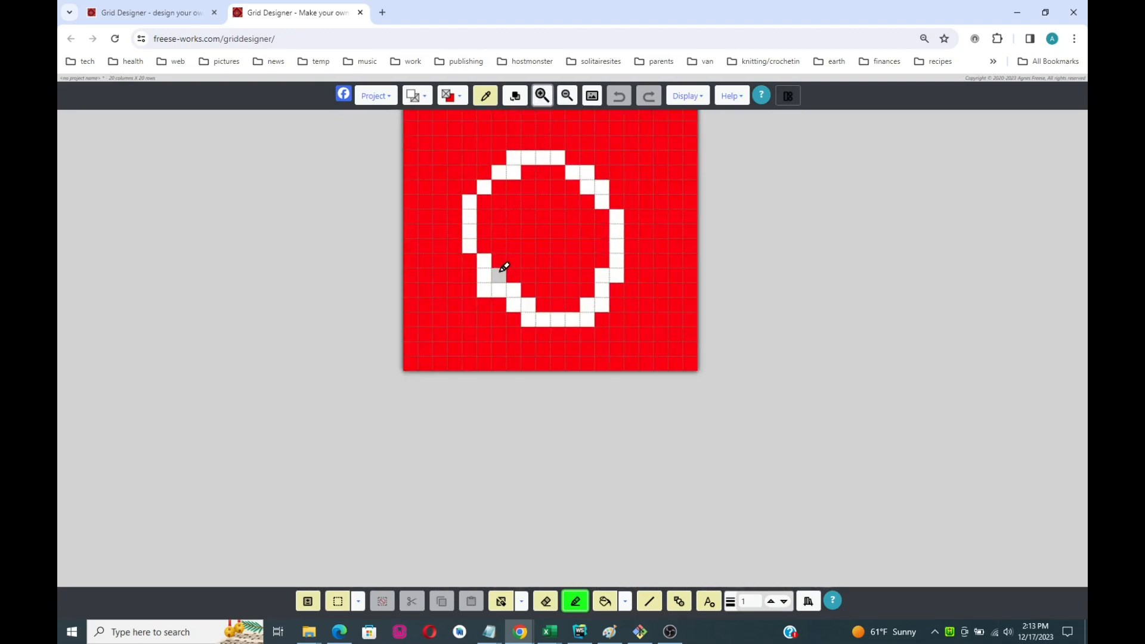
pyautogui.click(504, 268)
# Draw two white single-cell eyes and a three-cell V-shaped mouth inside the outline
pyautogui.click(516, 216)
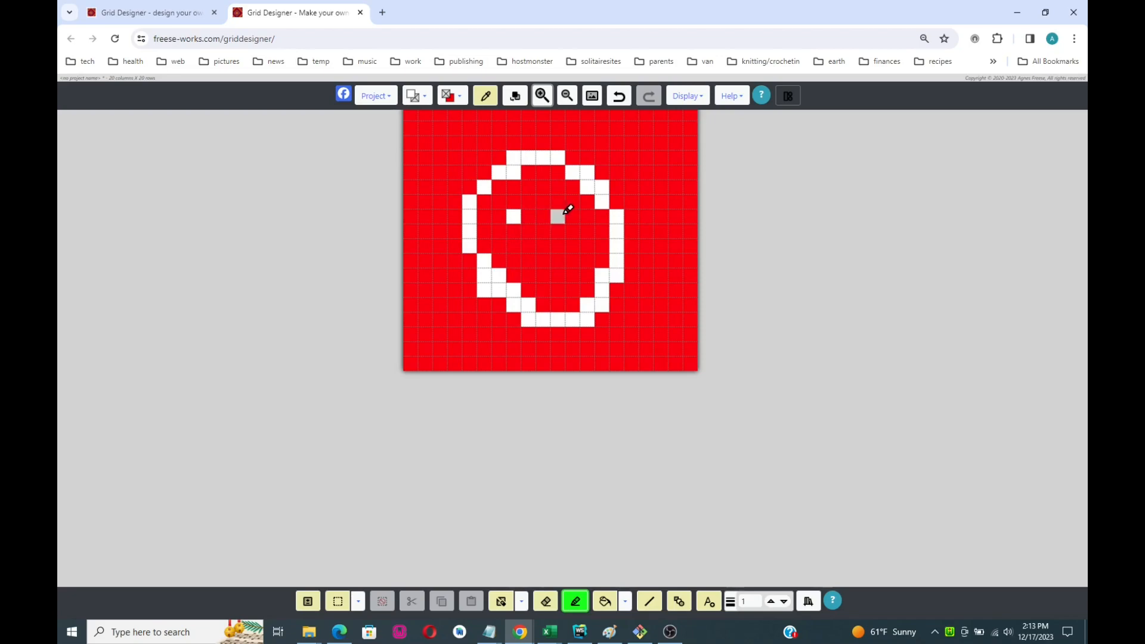
pyautogui.click(563, 214)
pyautogui.click(531, 262)
pyautogui.click(542, 276)
pyautogui.click(558, 261)
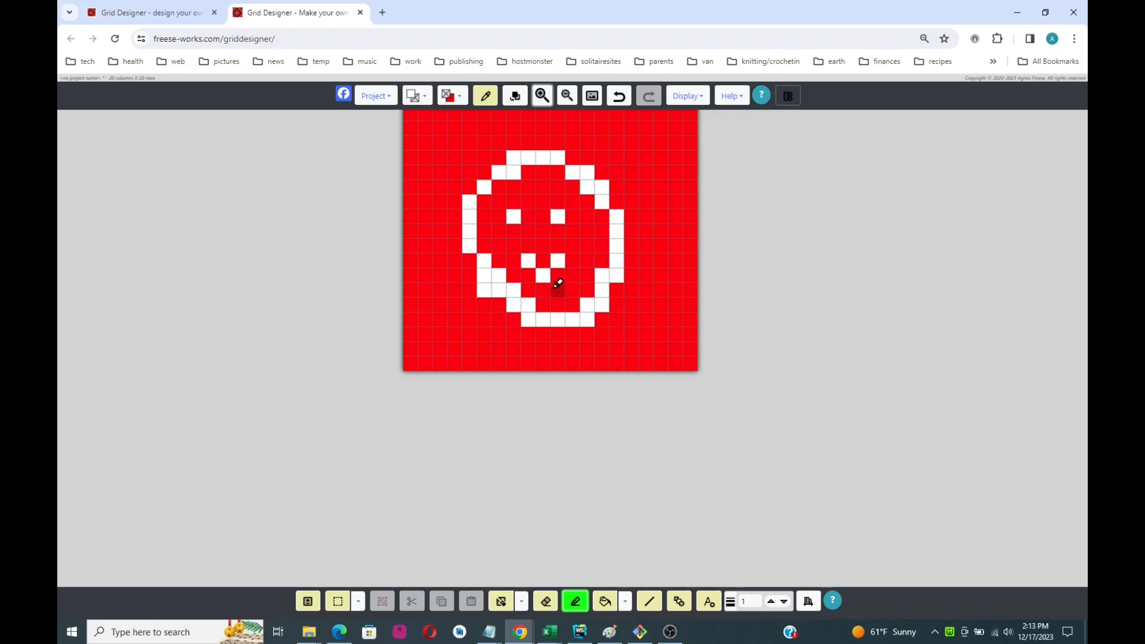
# Clear the cells in a rectangular selection over the left half of the face, and undo the clearing
pyautogui.click(338, 601)
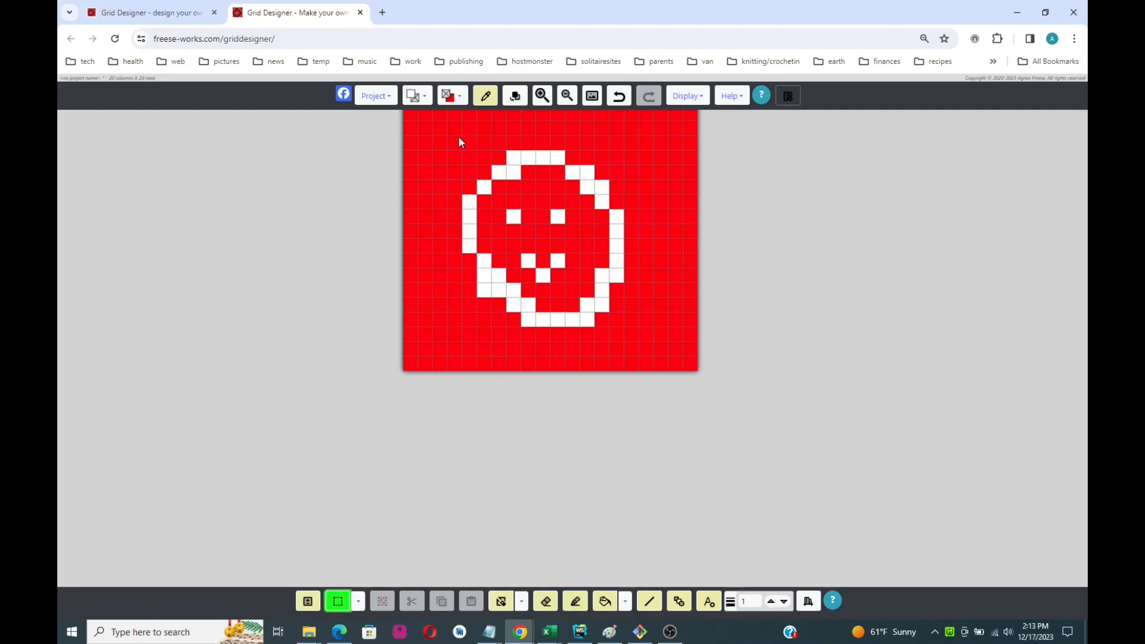
pyautogui.moveTo(433, 137); pyautogui.dragTo(528, 337)
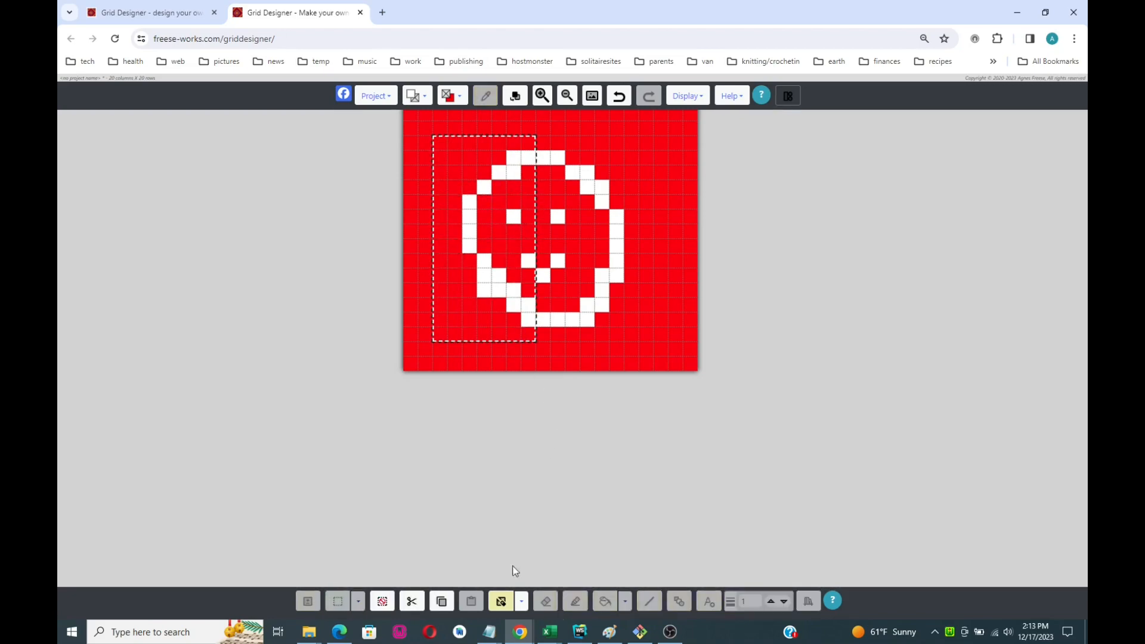
pyautogui.click(512, 603)
pyautogui.click(522, 602)
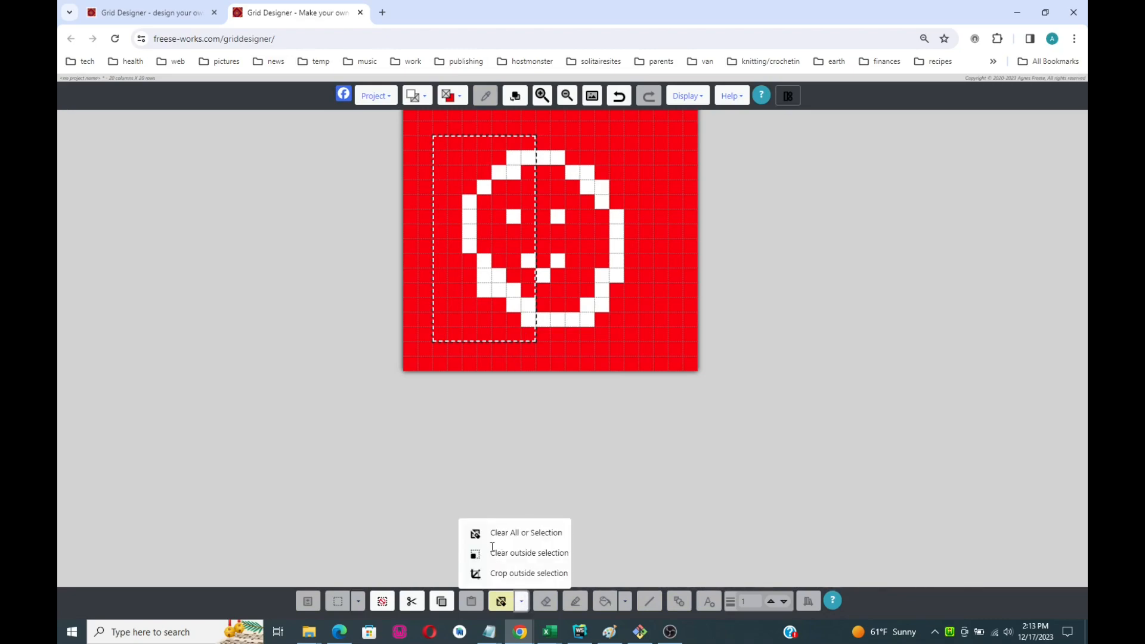
pyautogui.click(476, 537)
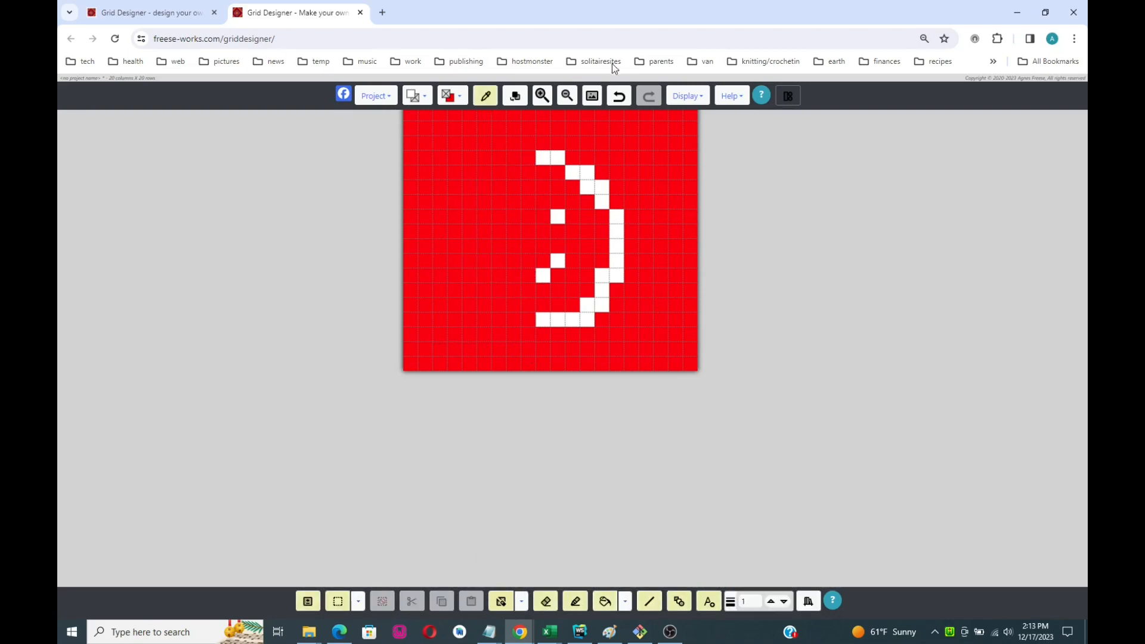
pyautogui.click(620, 98)
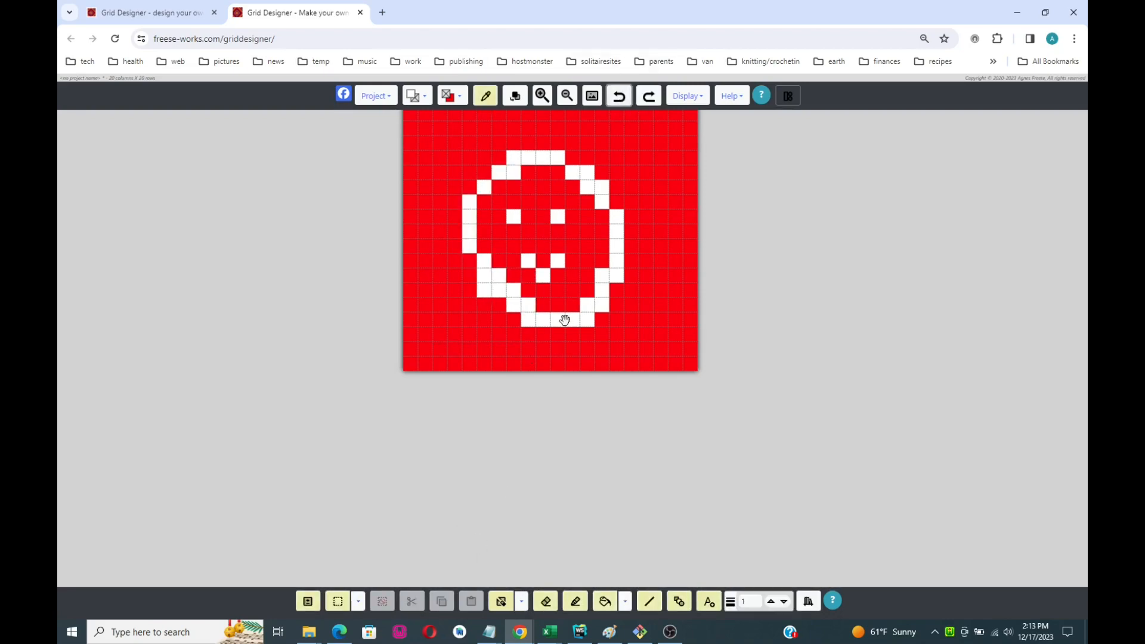
# Clear everything outside a rectangular selection of the left half of the face, and undo the clearing
pyautogui.click(337, 601)
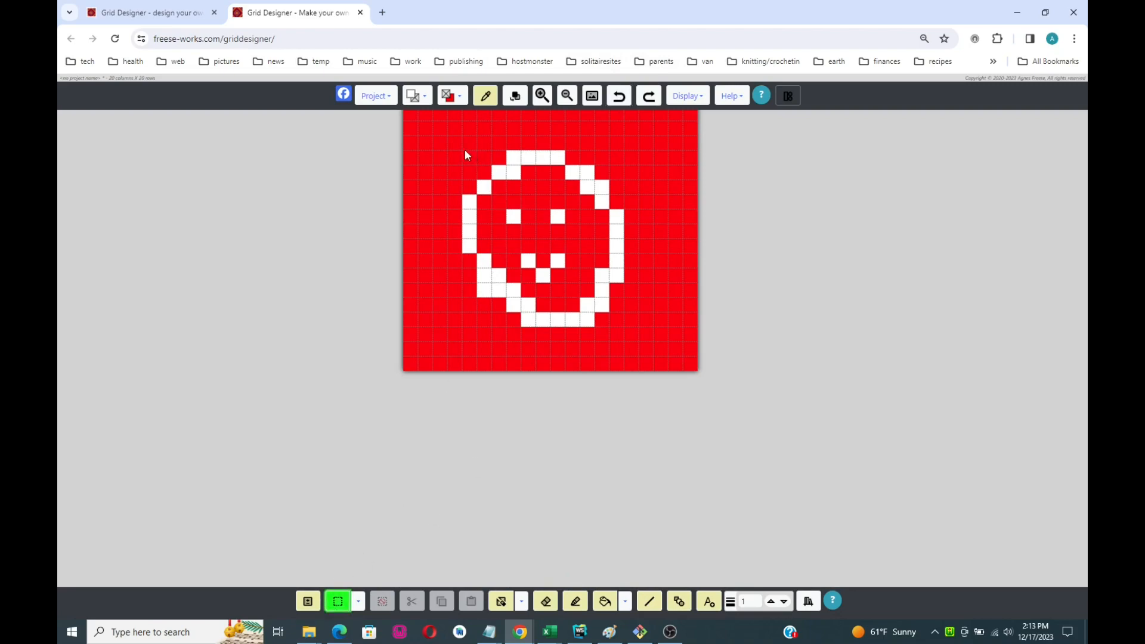
pyautogui.moveTo(458, 161); pyautogui.dragTo(534, 327)
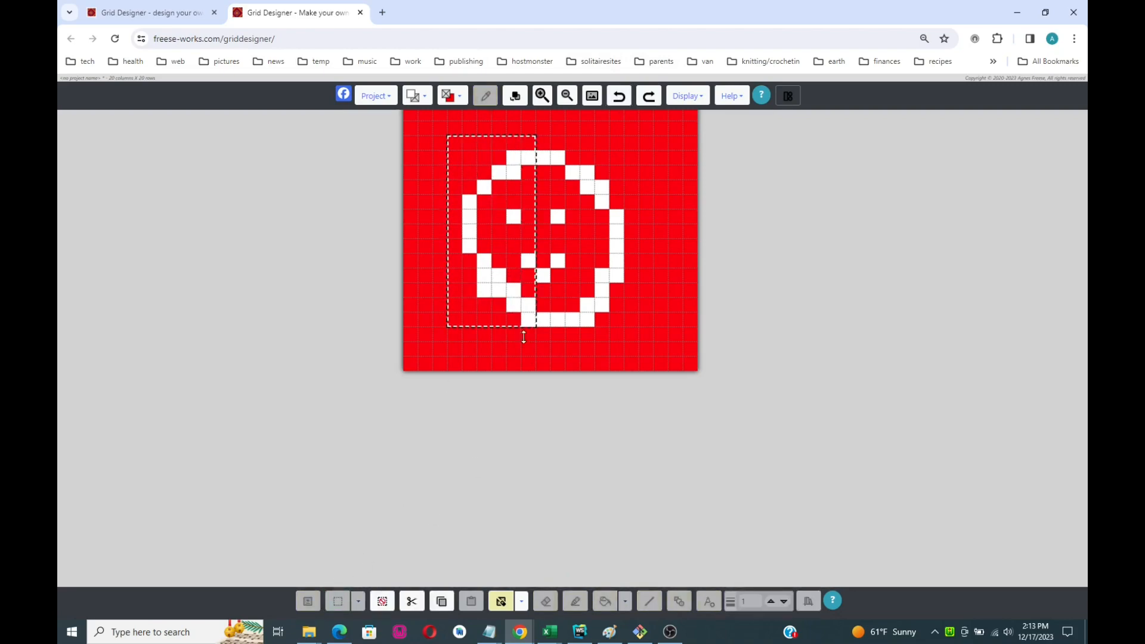
pyautogui.click(521, 603)
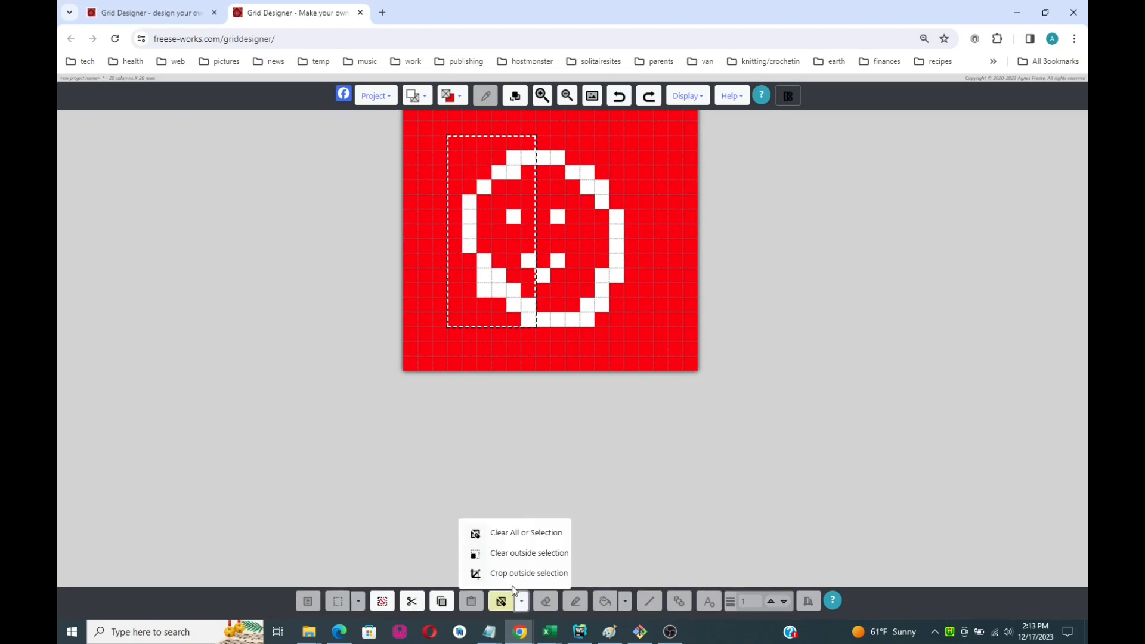
pyautogui.click(475, 554)
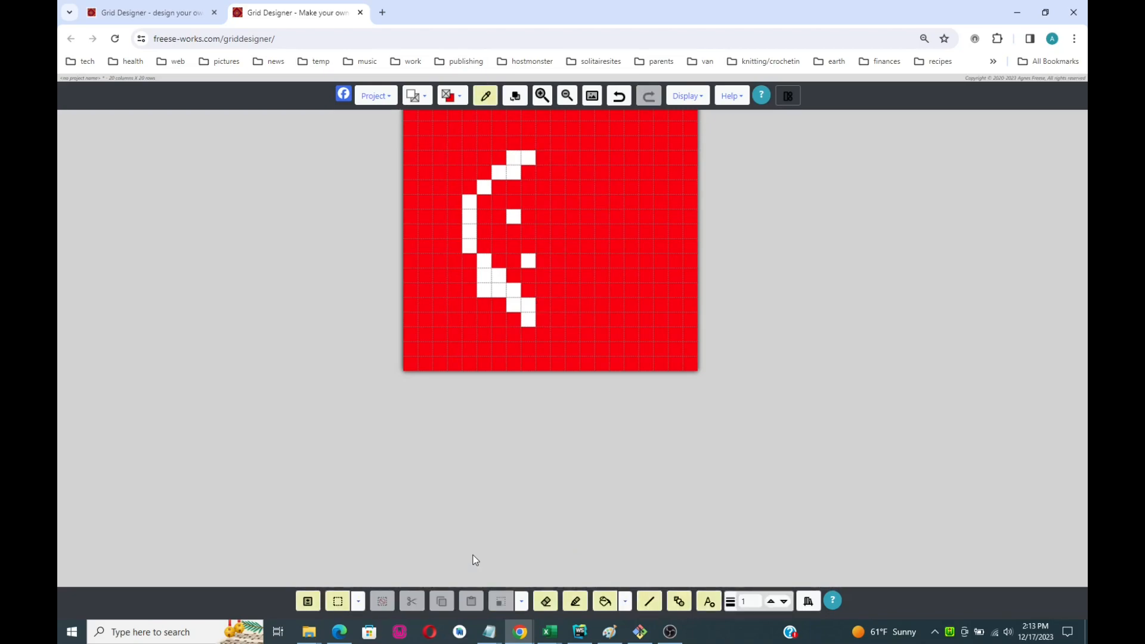
pyautogui.click(623, 101)
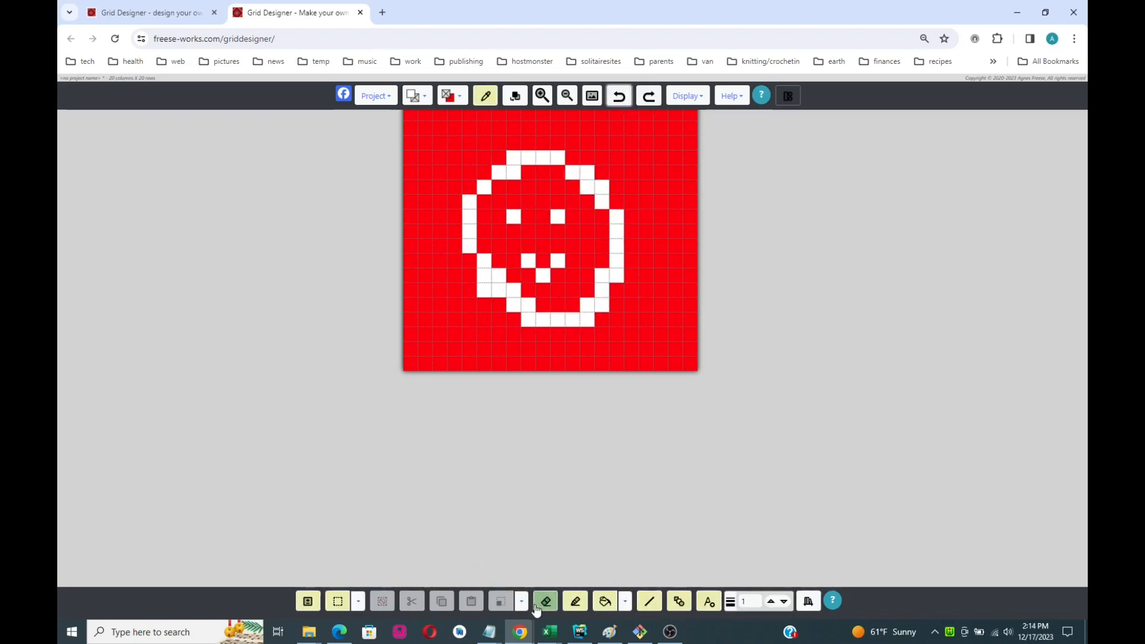
# Crop the chart to a rectangular selection 6 columns by 12 rows around the left half of the face, and undo the crop
pyautogui.click(340, 603)
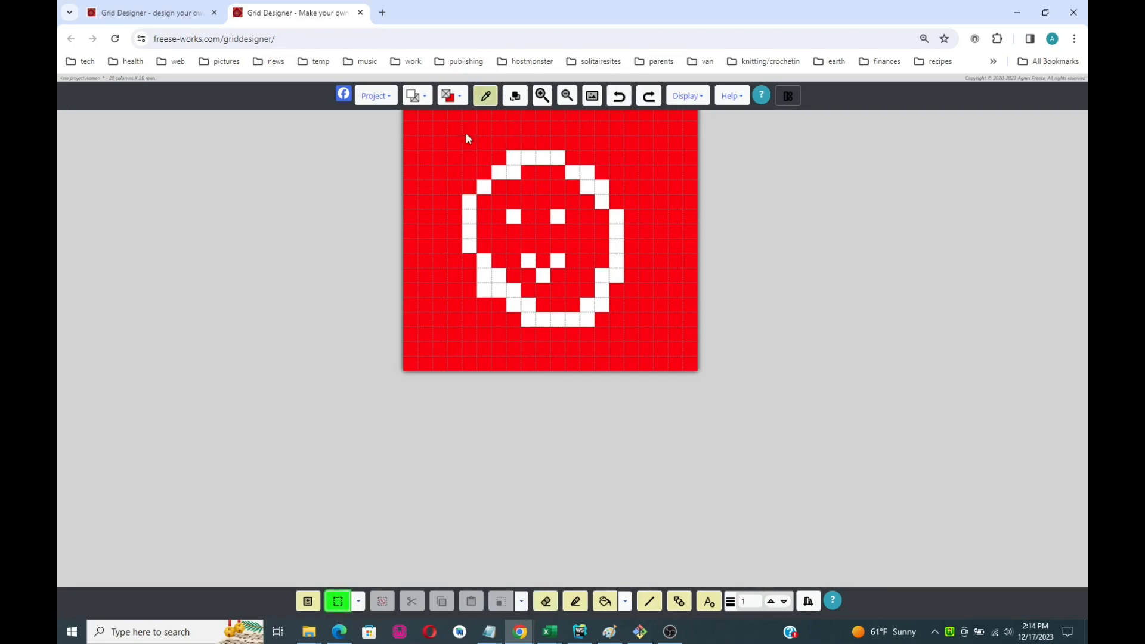
pyautogui.moveTo(449, 151); pyautogui.dragTo(536, 327)
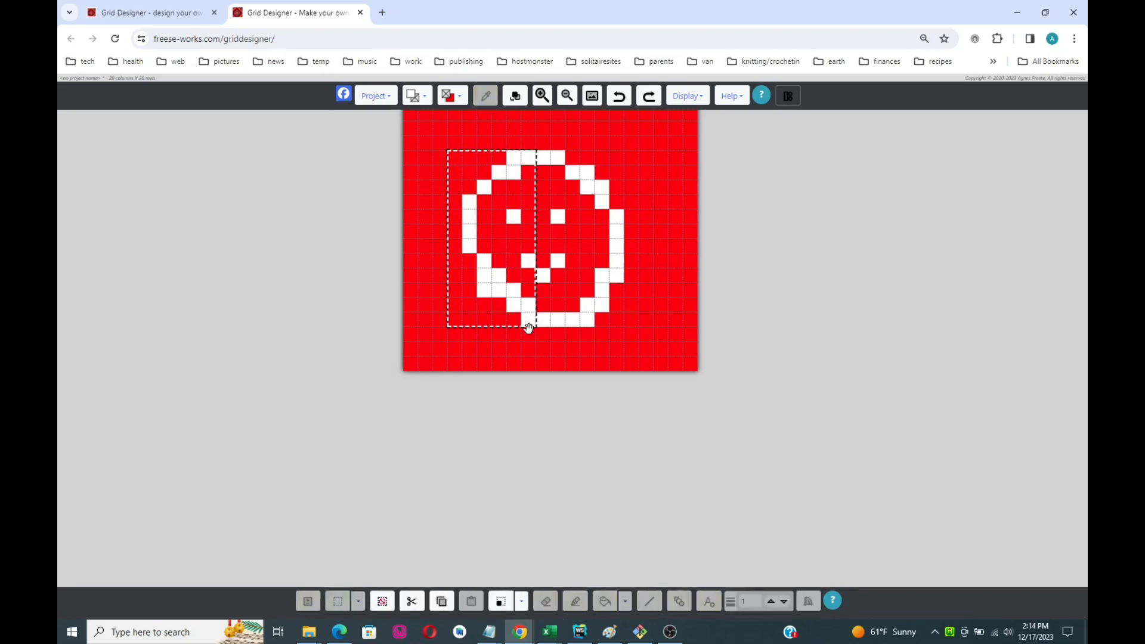
pyautogui.click(522, 602)
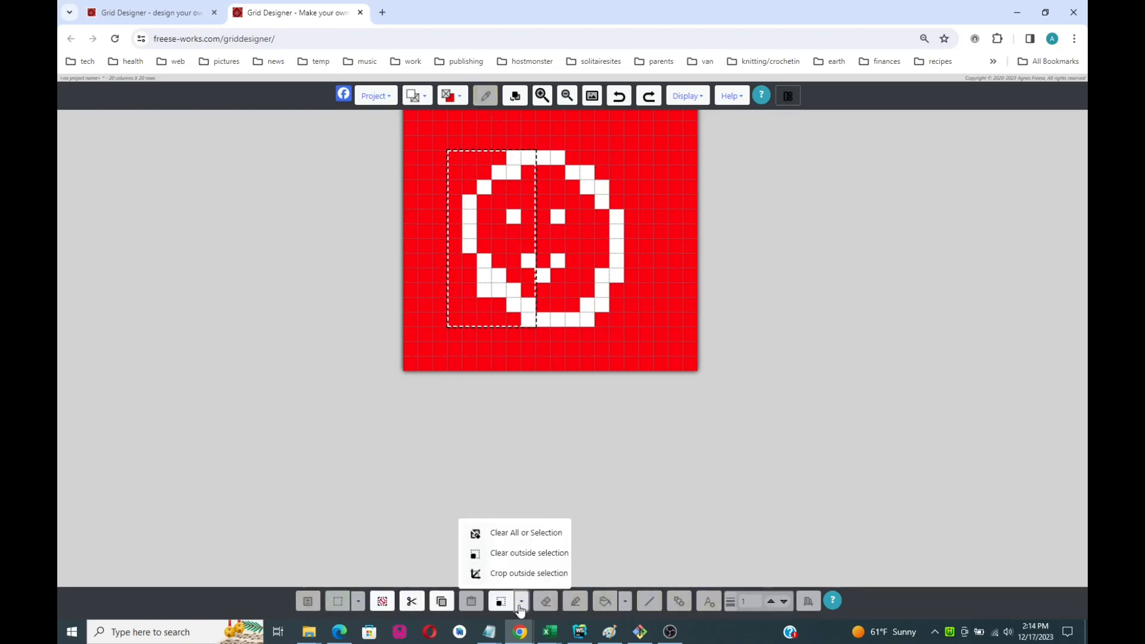
pyautogui.click(476, 574)
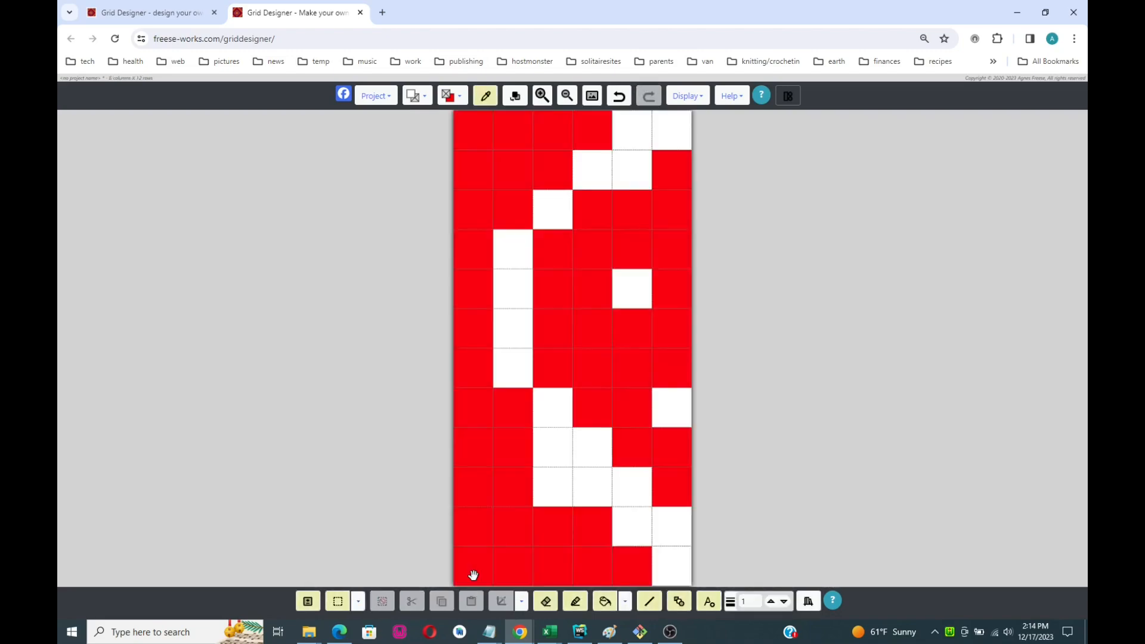
pyautogui.click(567, 103)
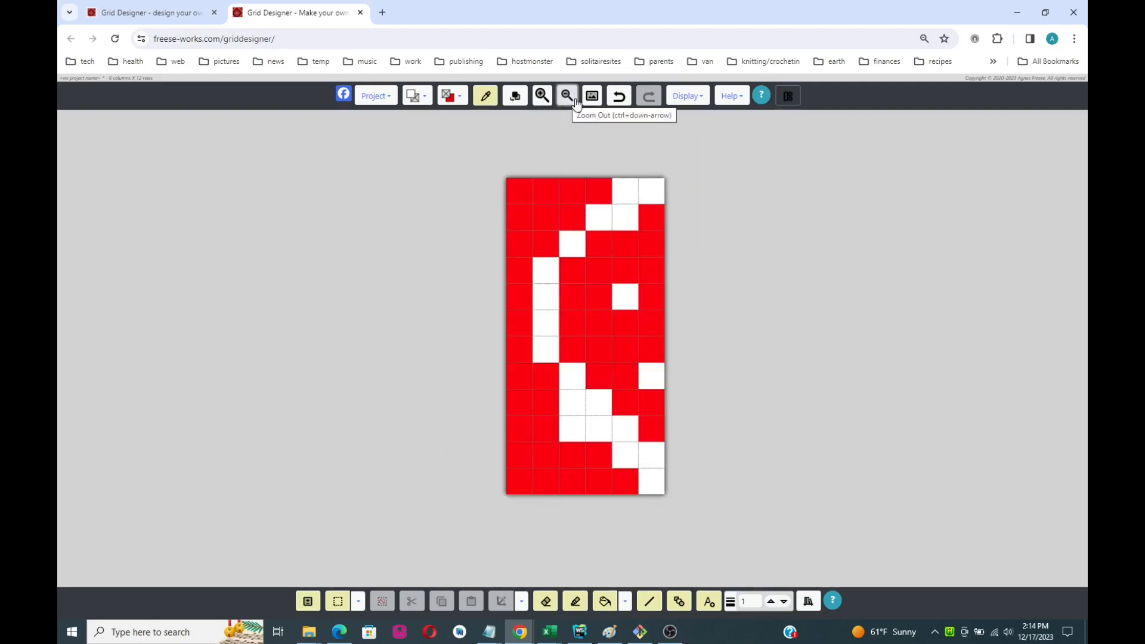
pyautogui.click(620, 97)
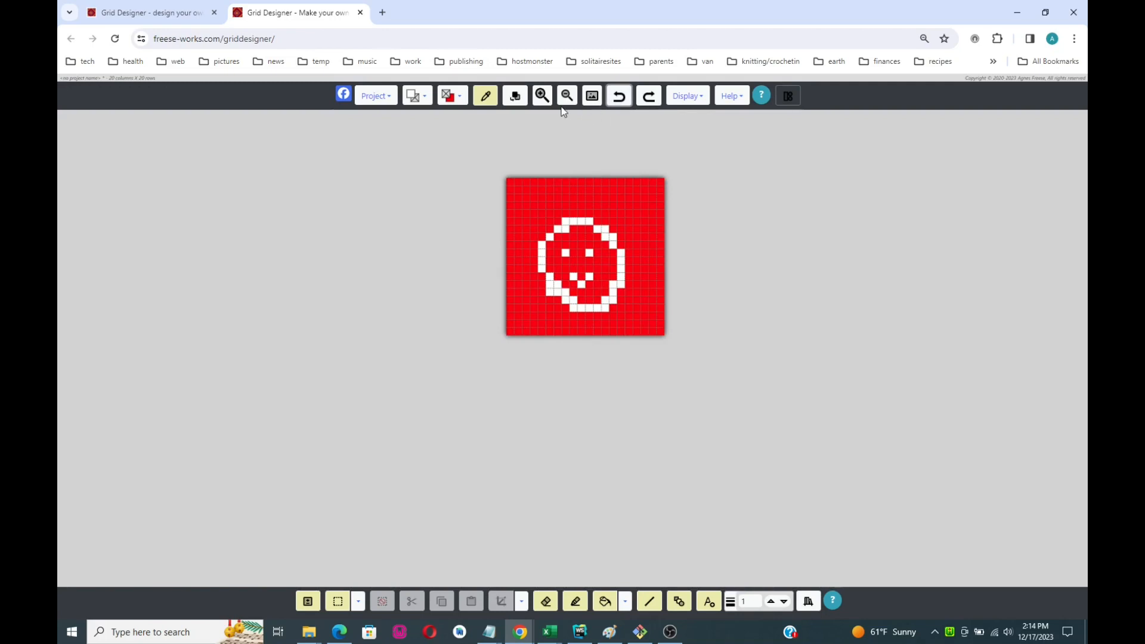
# Select the white face outline as a single-color motif and clear everything outside the selection
pyautogui.click(542, 96)
pyautogui.moveTo(570, 197); pyautogui.dragTo(518, 327)
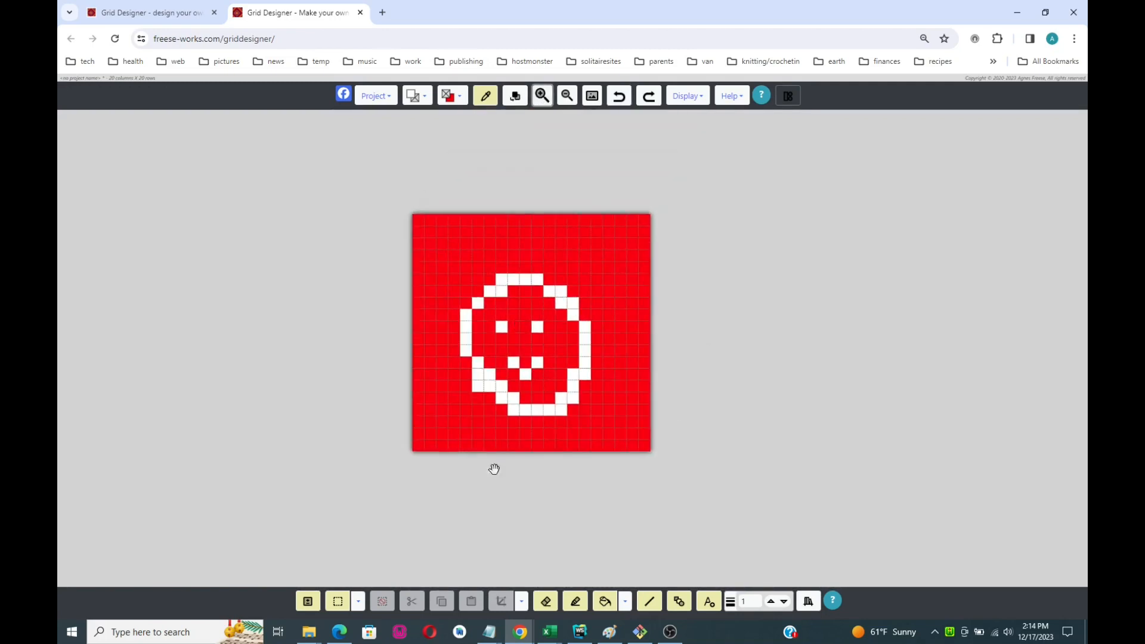
pyautogui.click(358, 604)
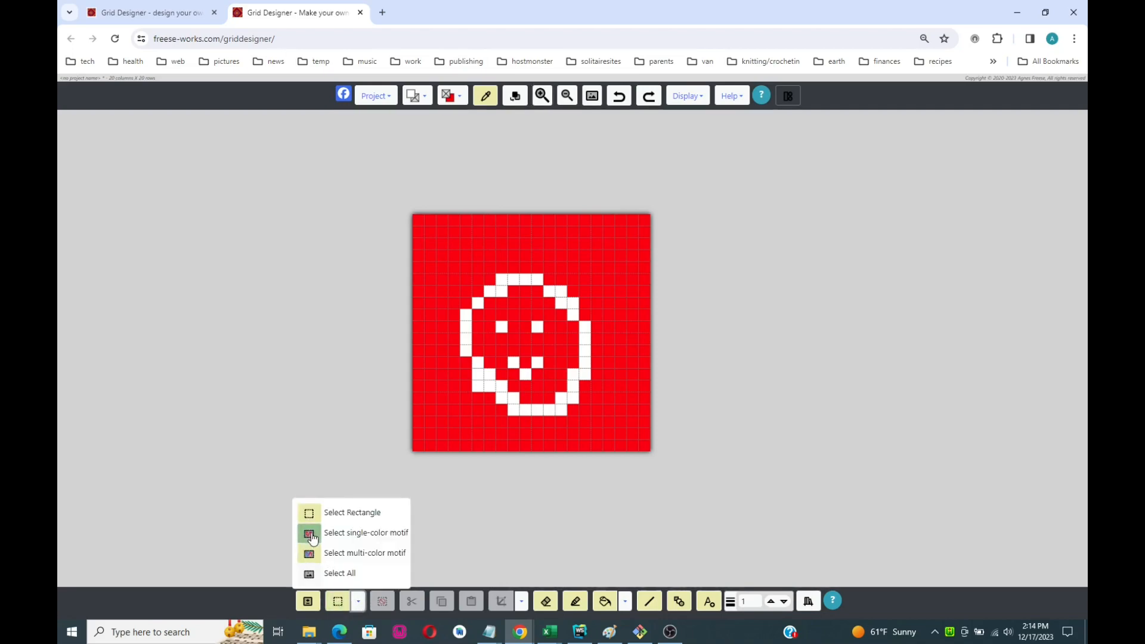
pyautogui.click(311, 539)
pyautogui.click(478, 373)
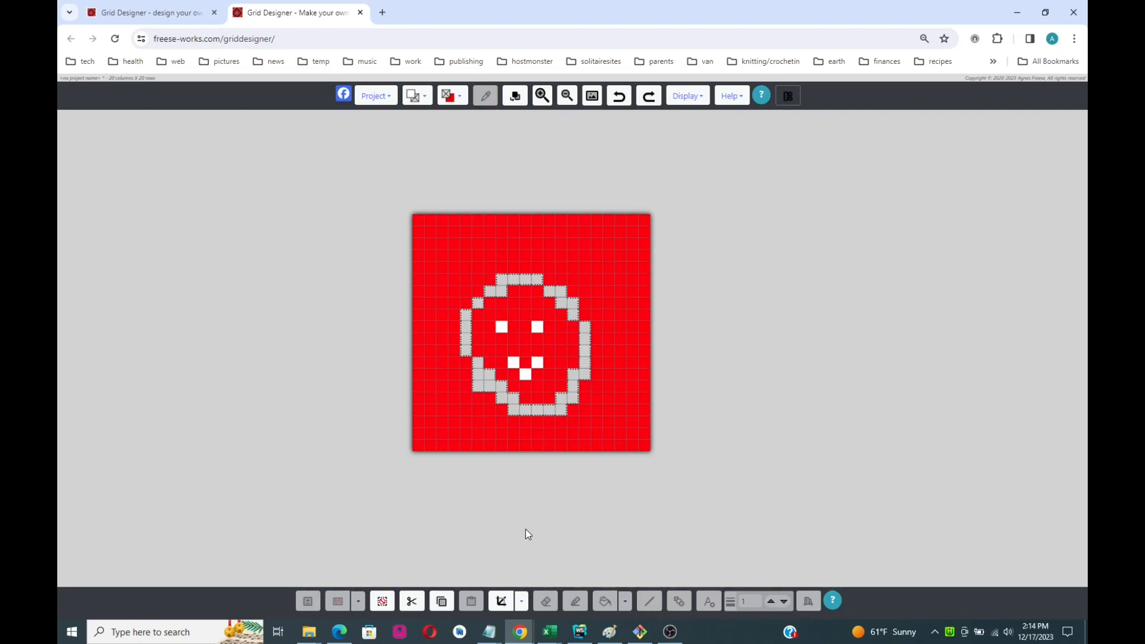
pyautogui.click(522, 602)
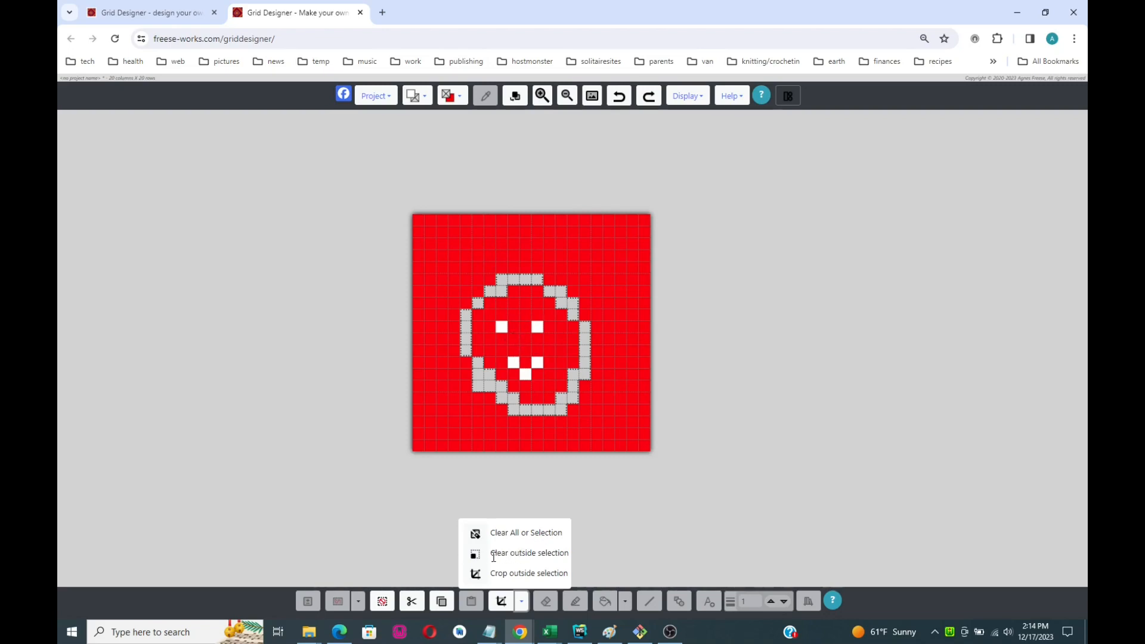
pyautogui.click(475, 555)
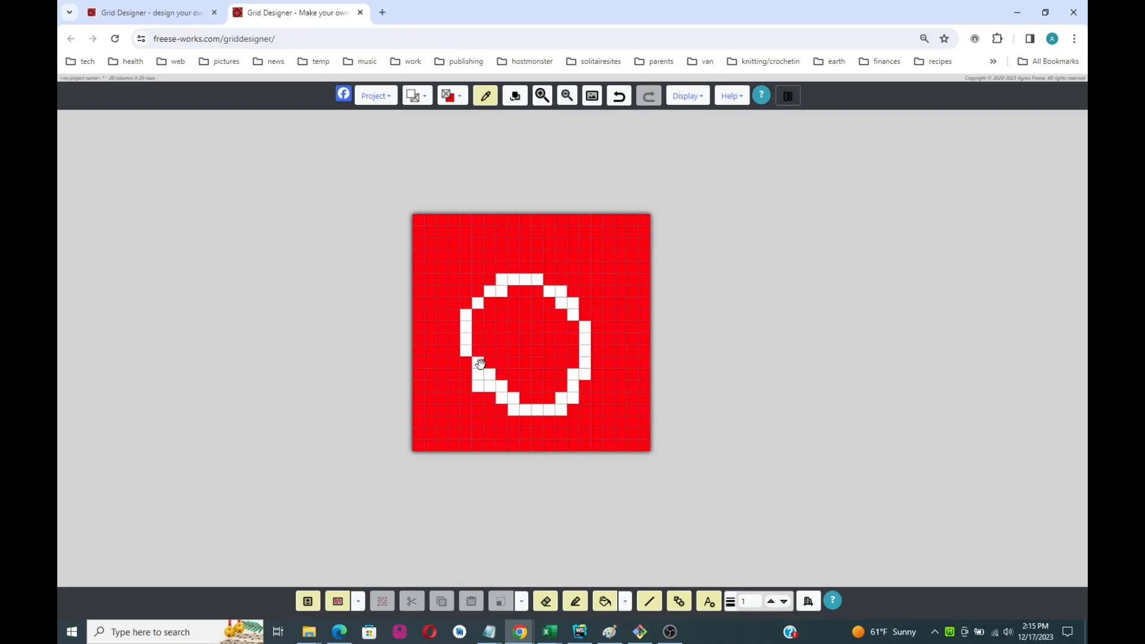
# Turn on the blue and green crosshairs, placing green near the chart's upper-left corner and blue near its lower-right corner
pyautogui.click(358, 602)
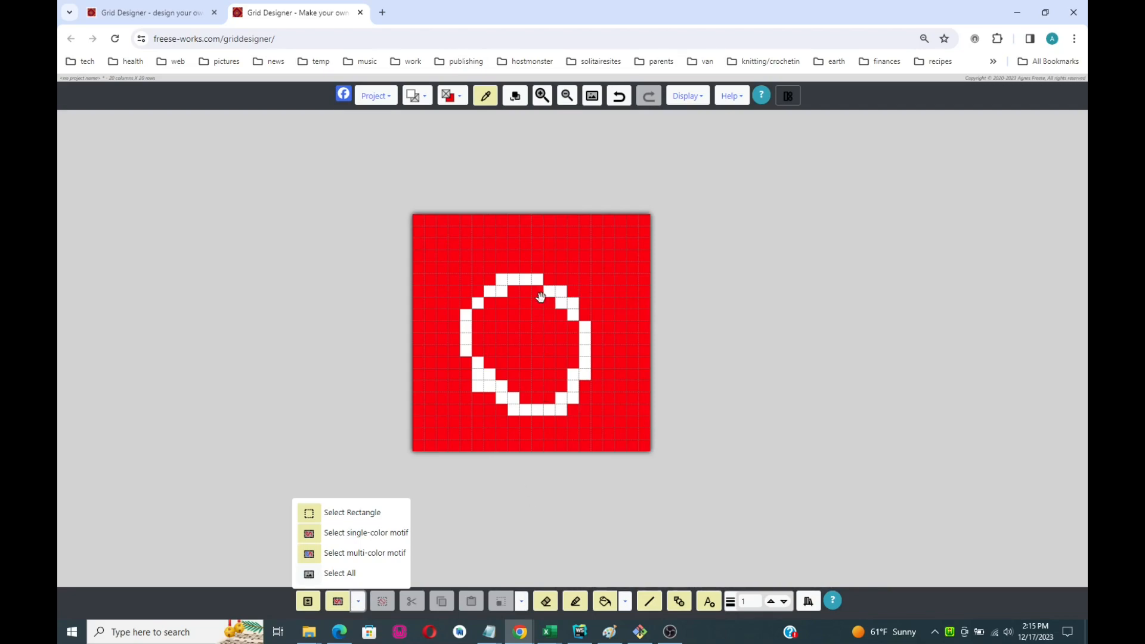
pyautogui.click(692, 98)
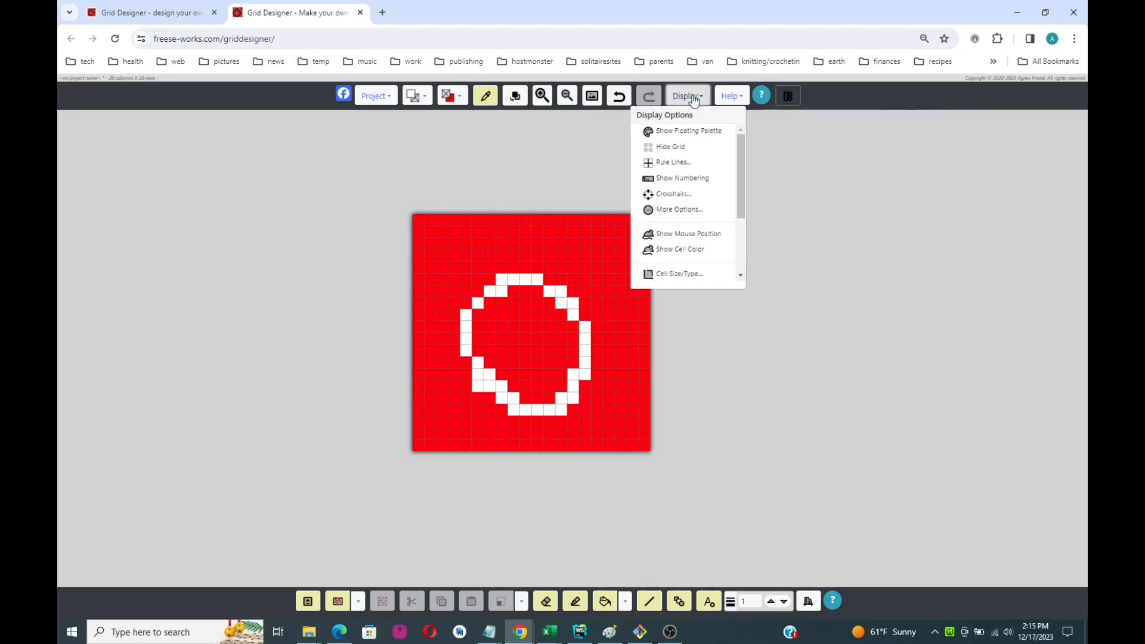
pyautogui.click(670, 194)
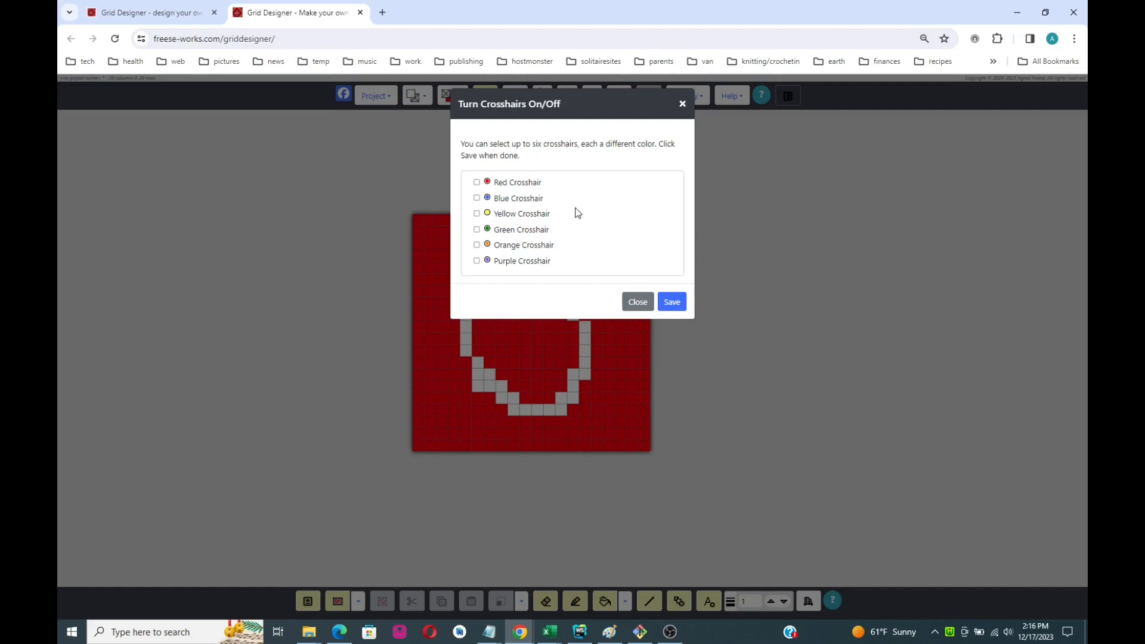
pyautogui.click(477, 200)
pyautogui.click(477, 231)
pyautogui.click(679, 308)
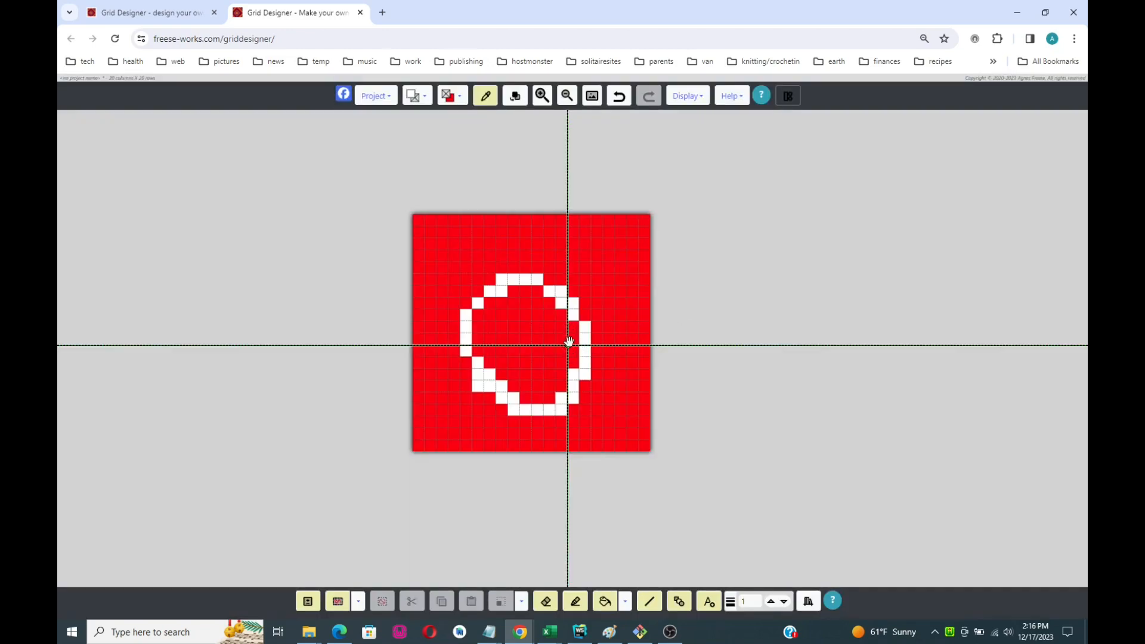
pyautogui.moveTo(568, 345); pyautogui.dragTo(439, 239)
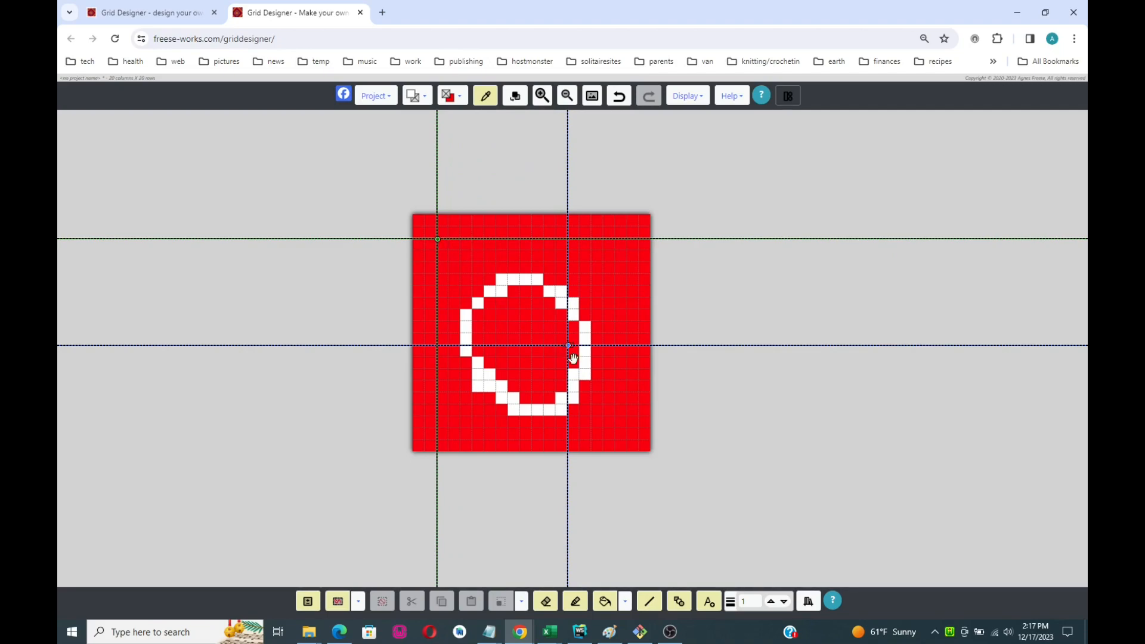
pyautogui.moveTo(573, 356); pyautogui.dragTo(629, 435)
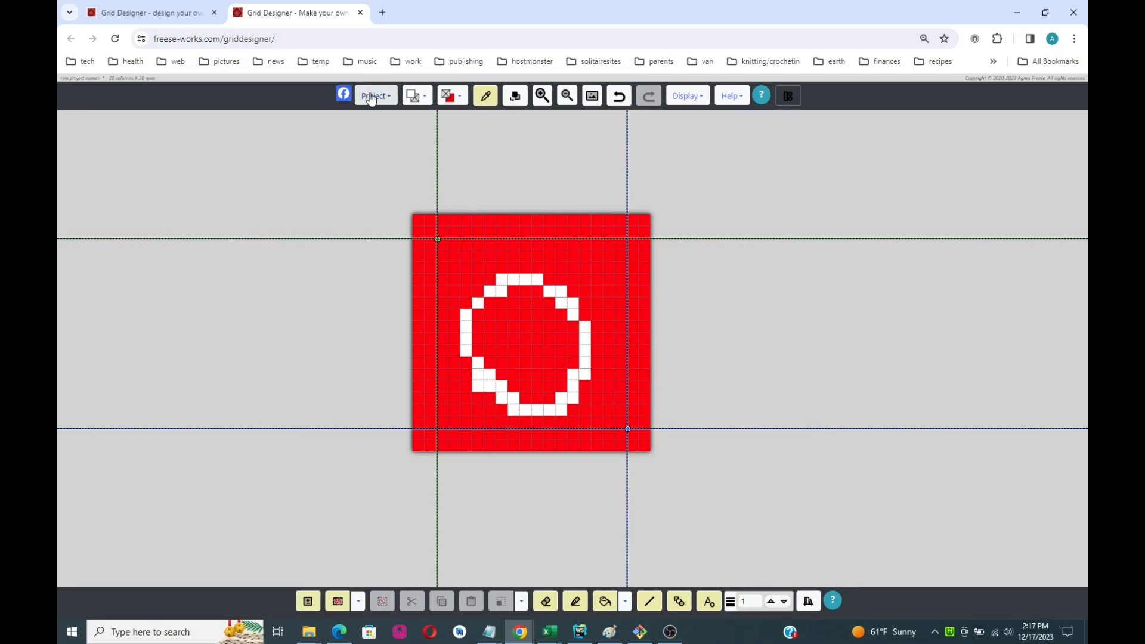
# Turn off the green crosshair, keeping the blue crosshair enabled
pyautogui.click(678, 99)
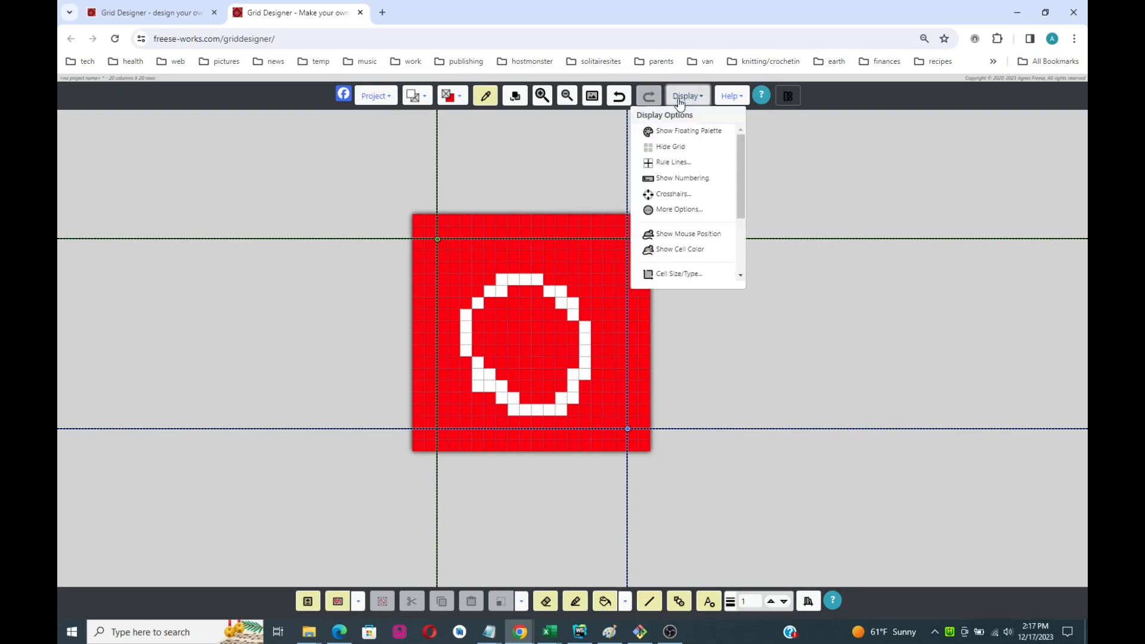
pyautogui.click(670, 195)
pyautogui.click(477, 230)
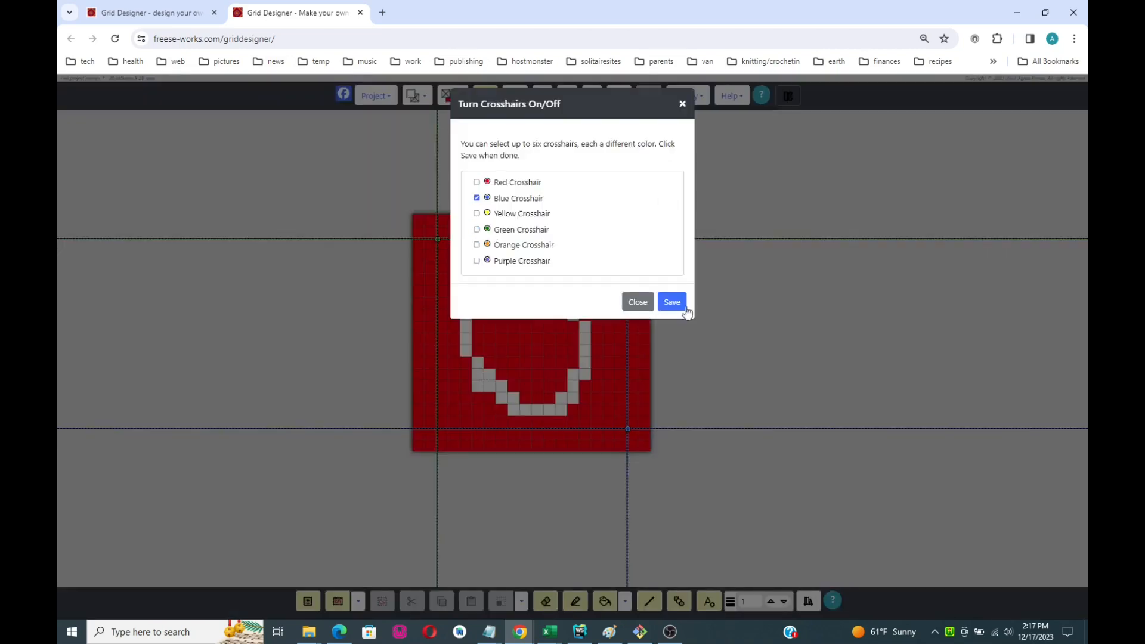
pyautogui.click(672, 302)
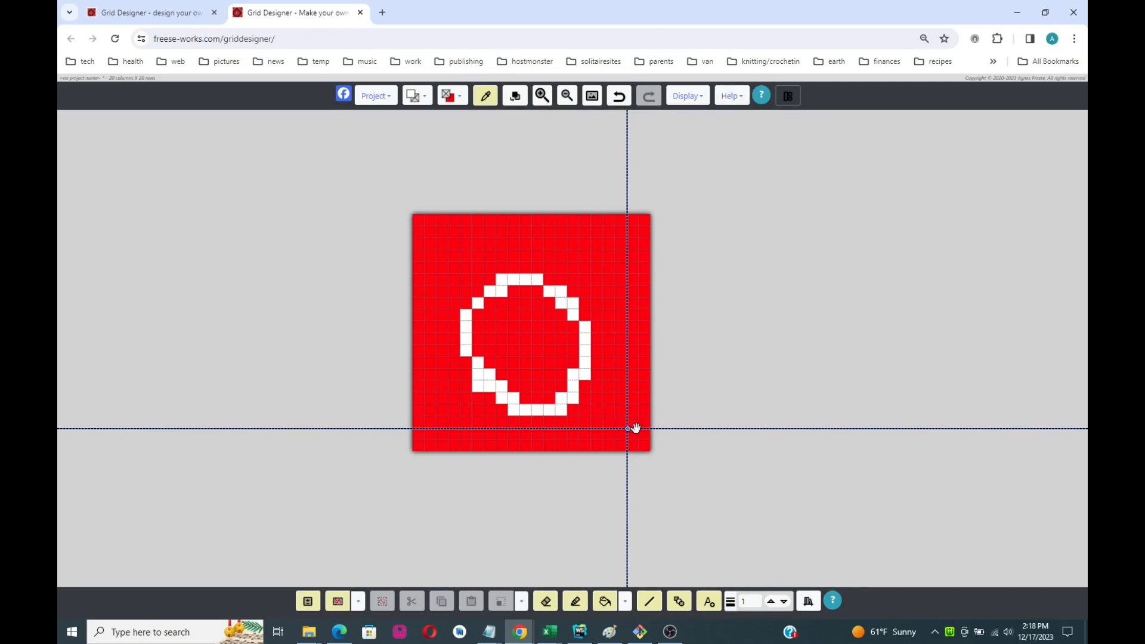
# Show the mouse position and move the blue crosshair just beyond the right side of the face, near its upper edge
pyautogui.moveTo(628, 429); pyautogui.dragTo(462, 250)
pyautogui.click(688, 96)
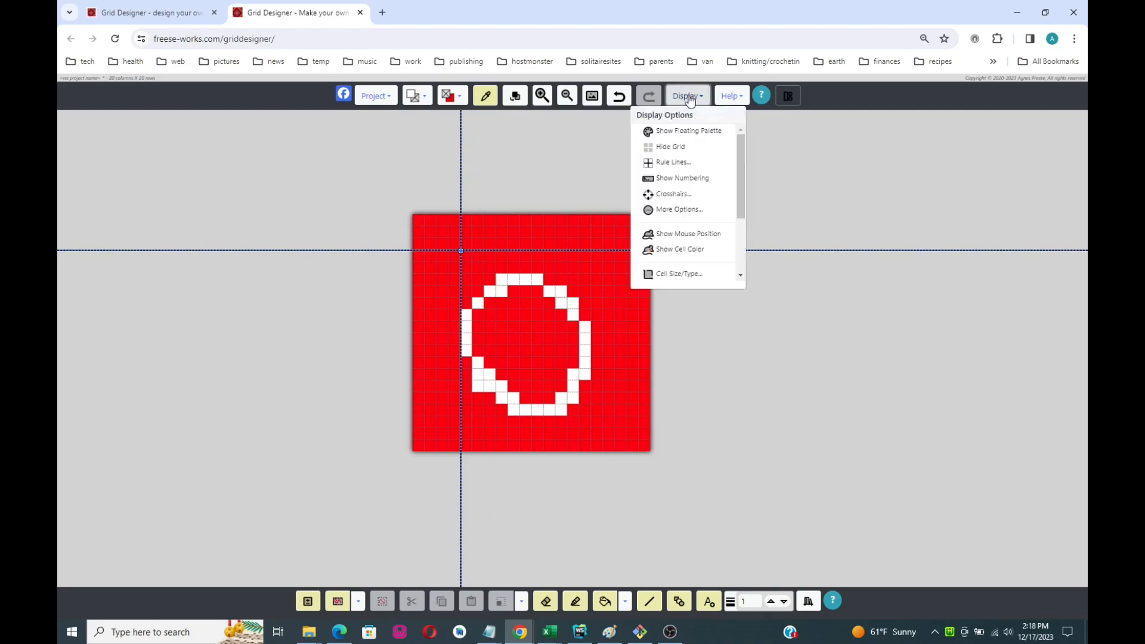
pyautogui.click(672, 236)
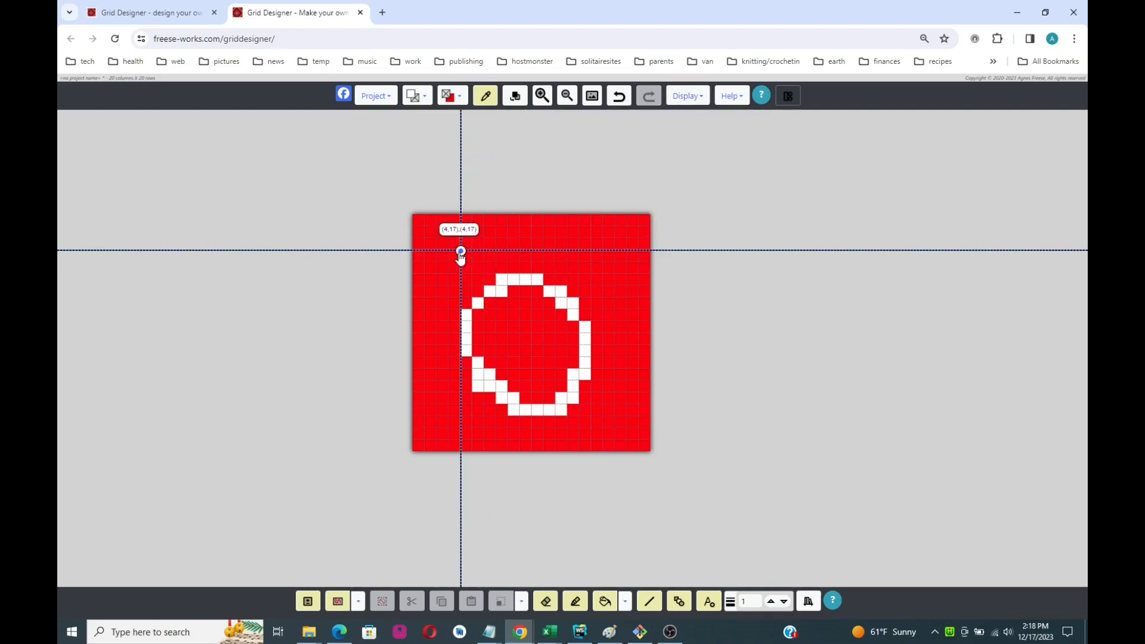
pyautogui.moveTo(461, 251); pyautogui.dragTo(602, 403)
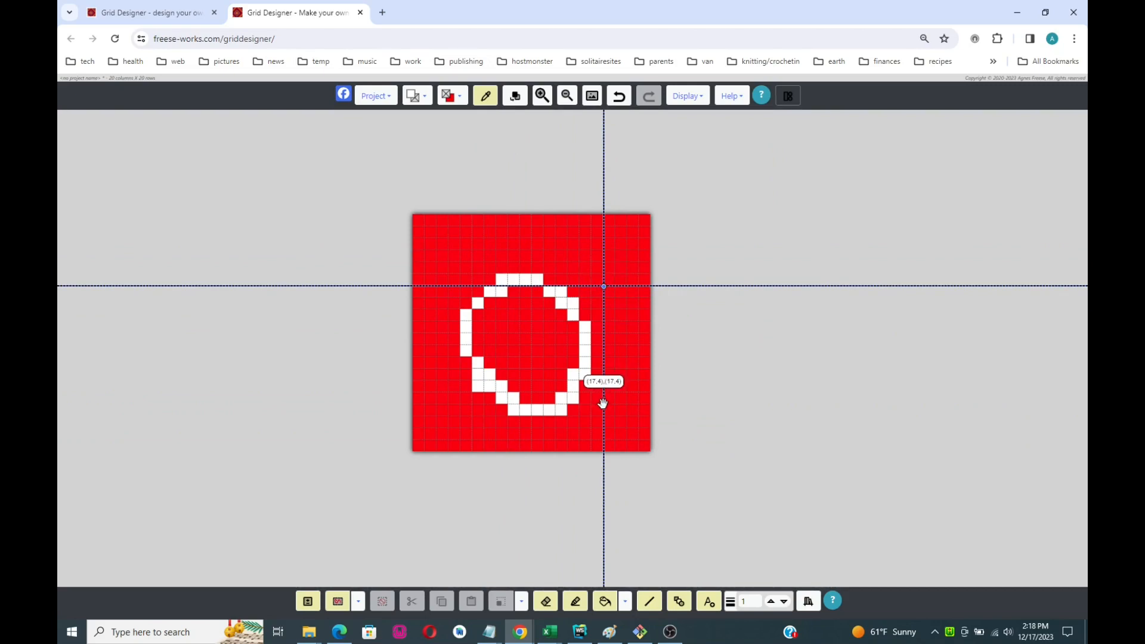
# Open the DMC Embroidery Floss palette for editing and hide its B5200 snow white and 644 colors
pyautogui.click(377, 96)
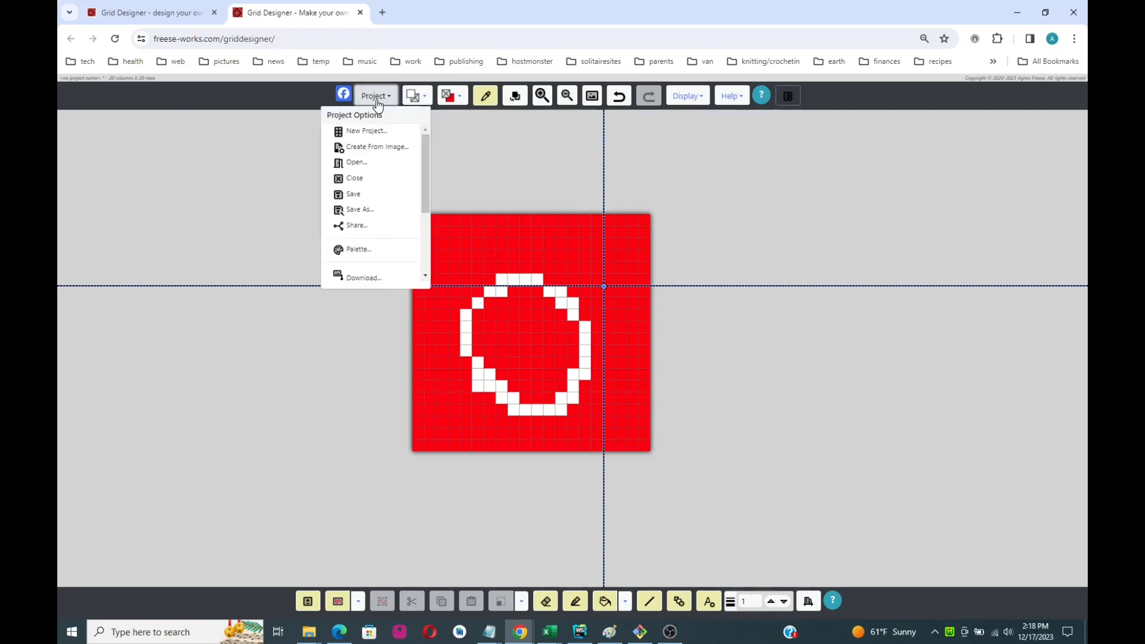
pyautogui.click(358, 250)
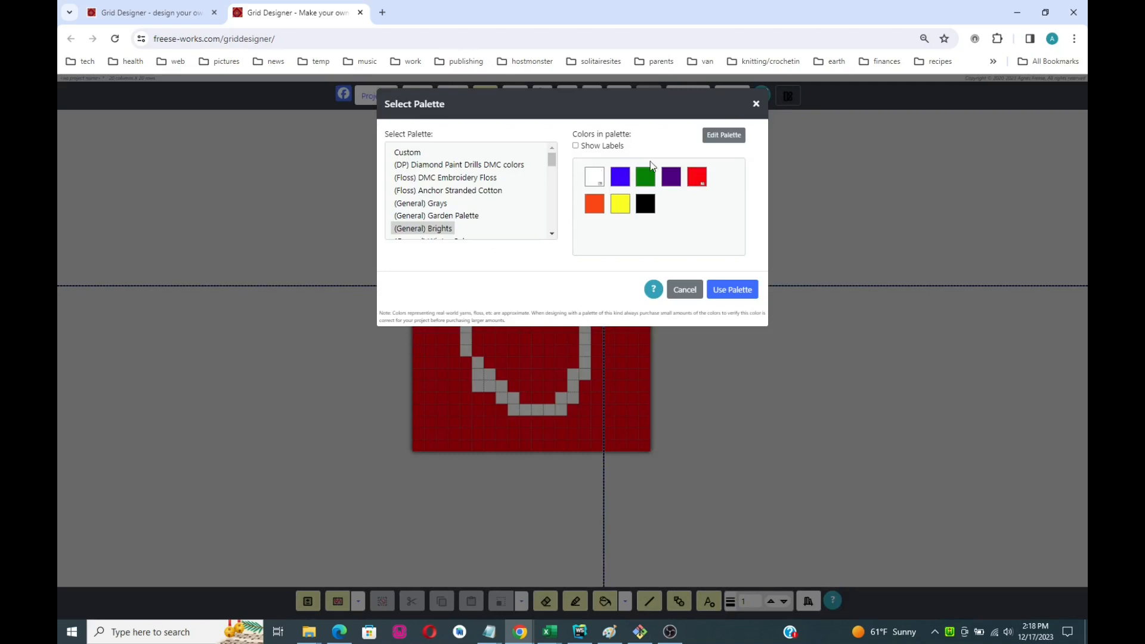
pyautogui.click(451, 179)
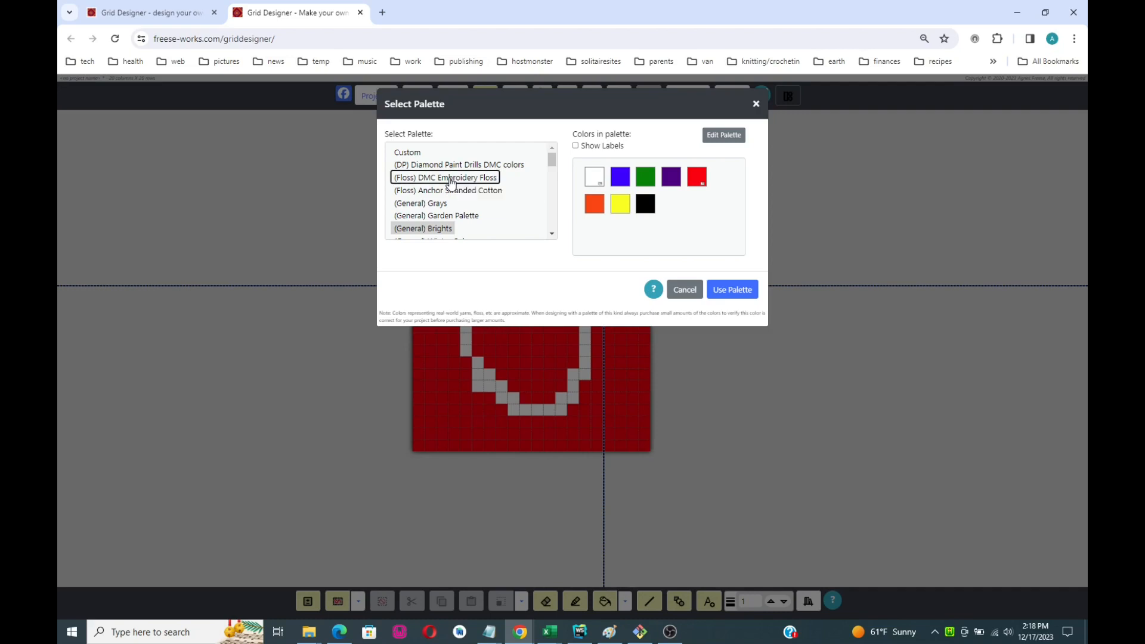
pyautogui.click(733, 140)
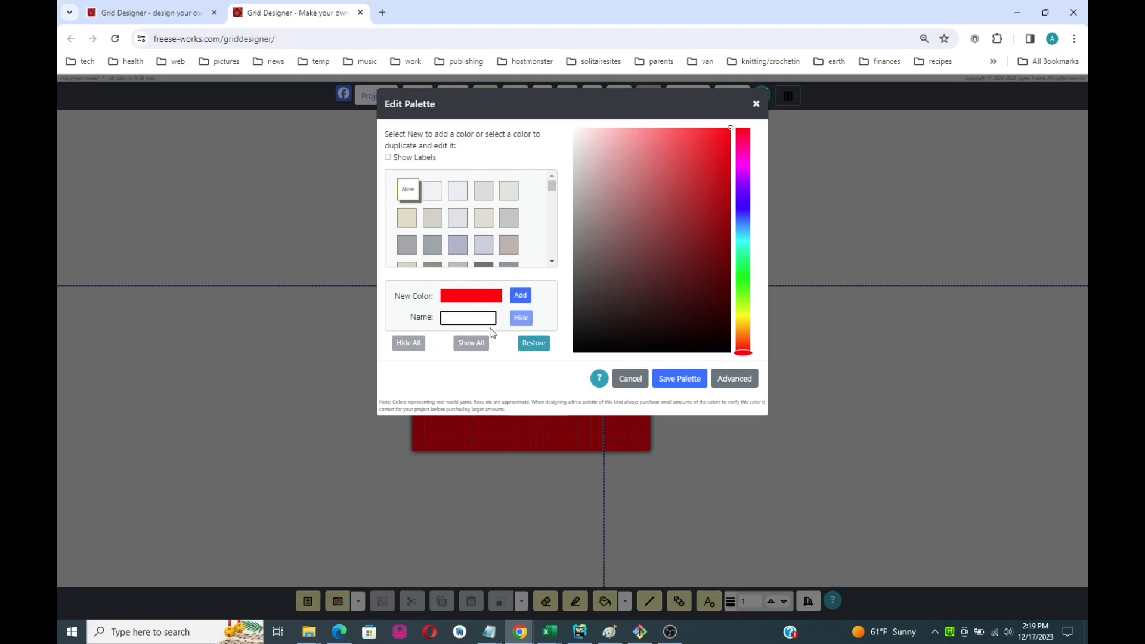
pyautogui.click(441, 194)
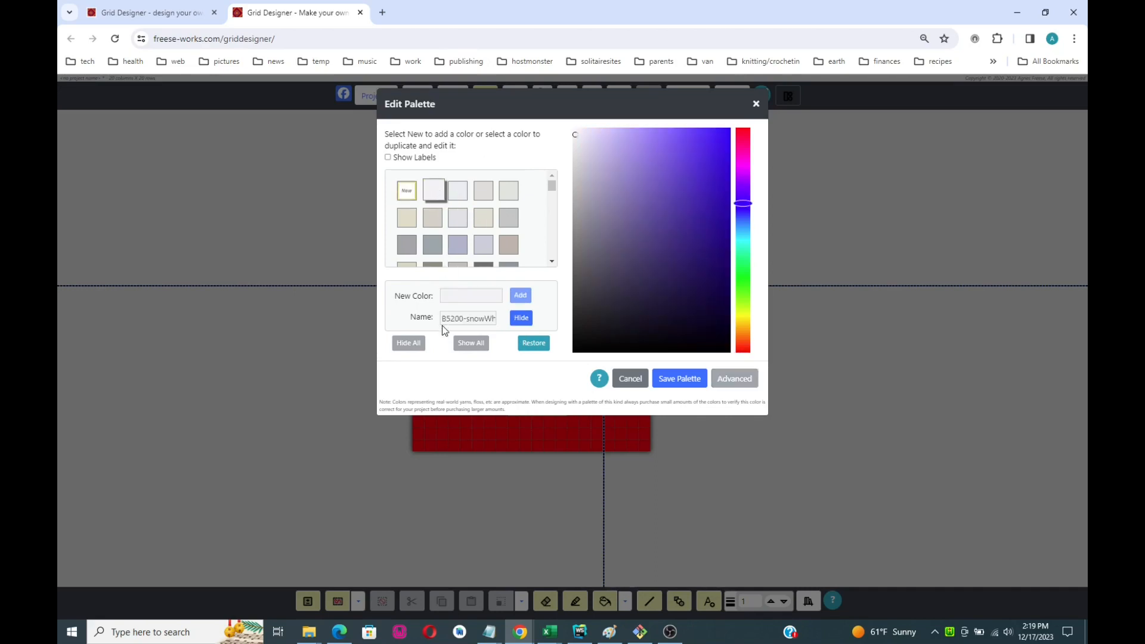
pyautogui.click(522, 321)
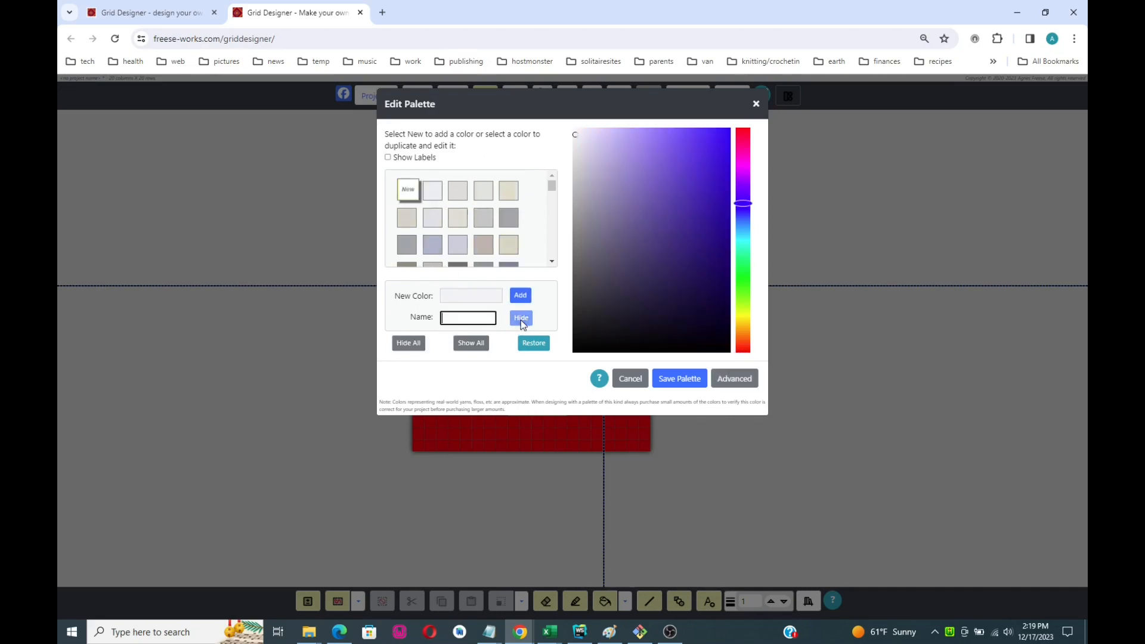
pyautogui.click(509, 246)
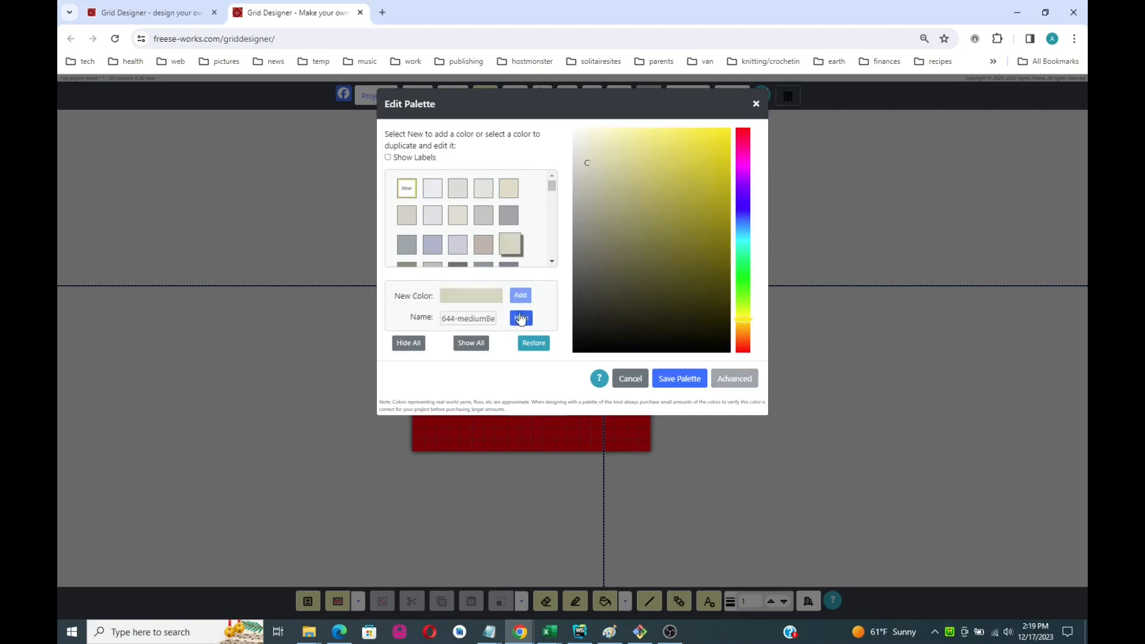
pyautogui.click(522, 318)
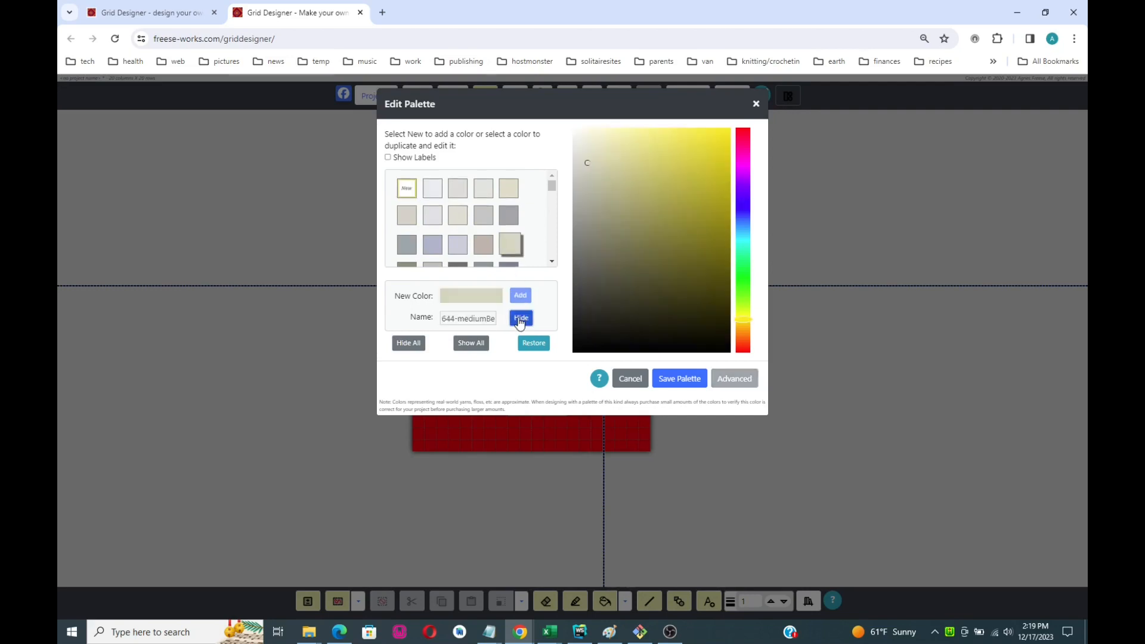
# Hide all colors of the DMC Embroidery Floss palette and show only B5200 snow white and 644 again
pyautogui.click(411, 349)
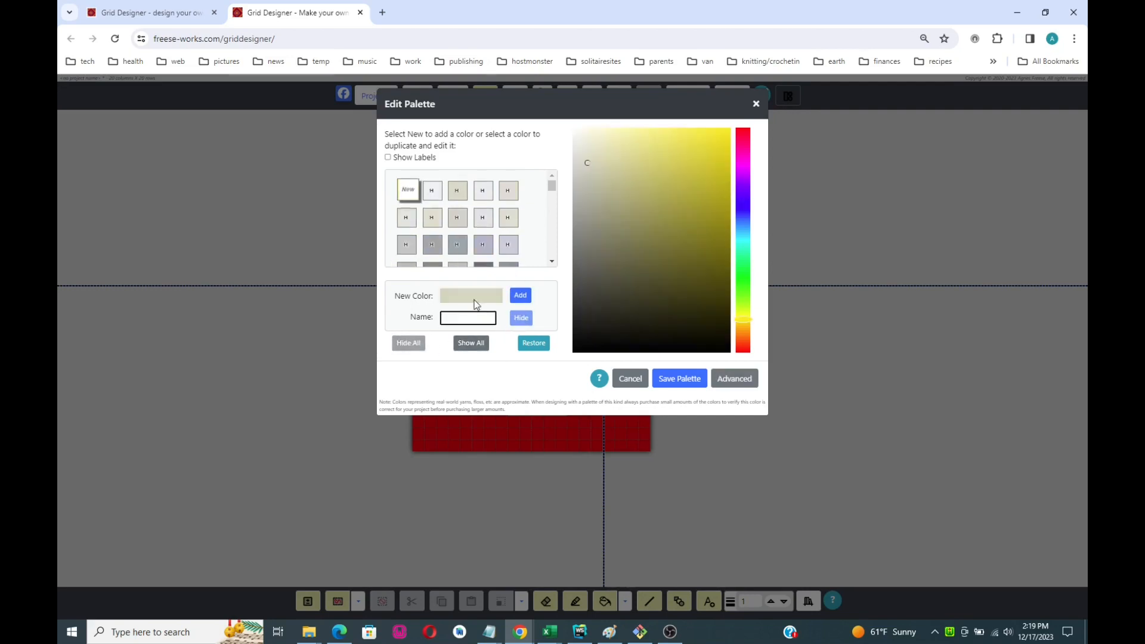
pyautogui.click(437, 200)
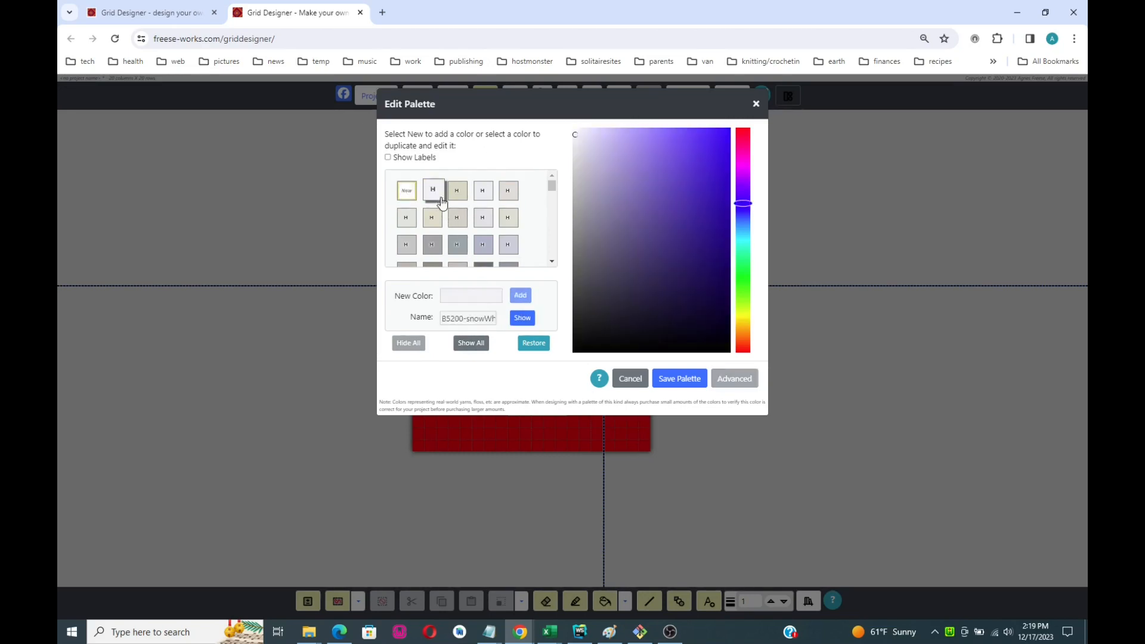
pyautogui.click(523, 320)
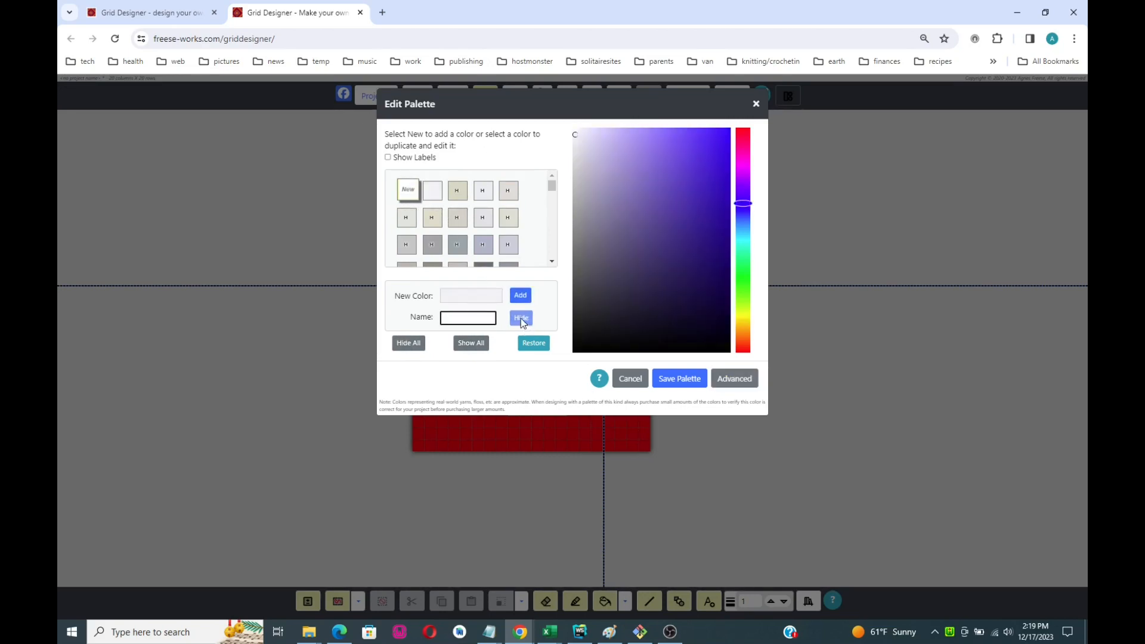
pyautogui.click(463, 197)
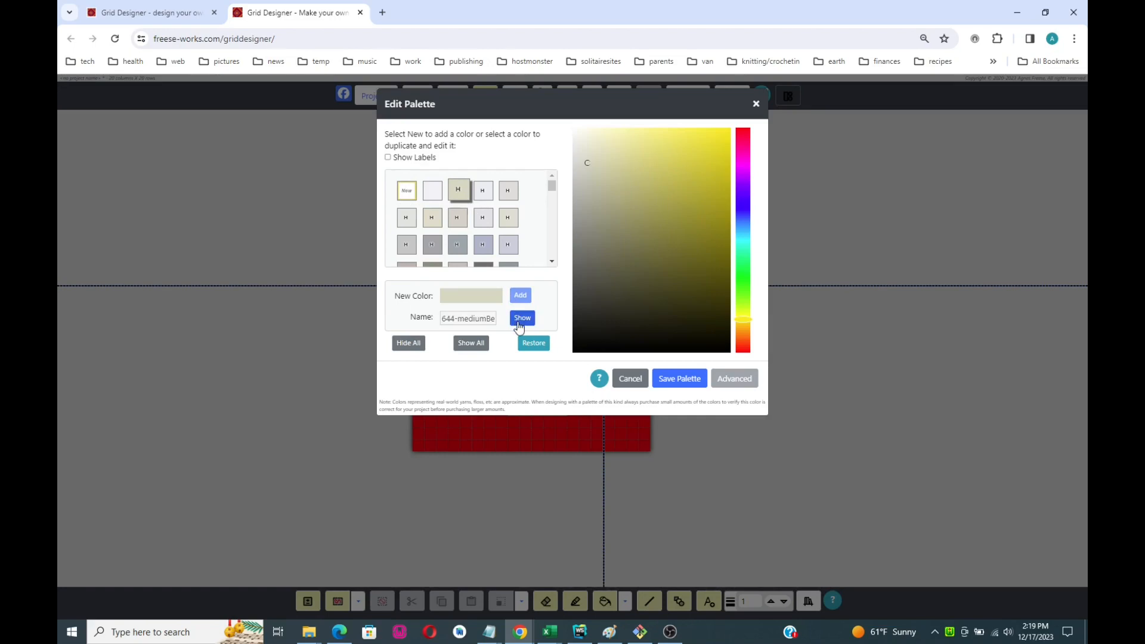
pyautogui.click(521, 318)
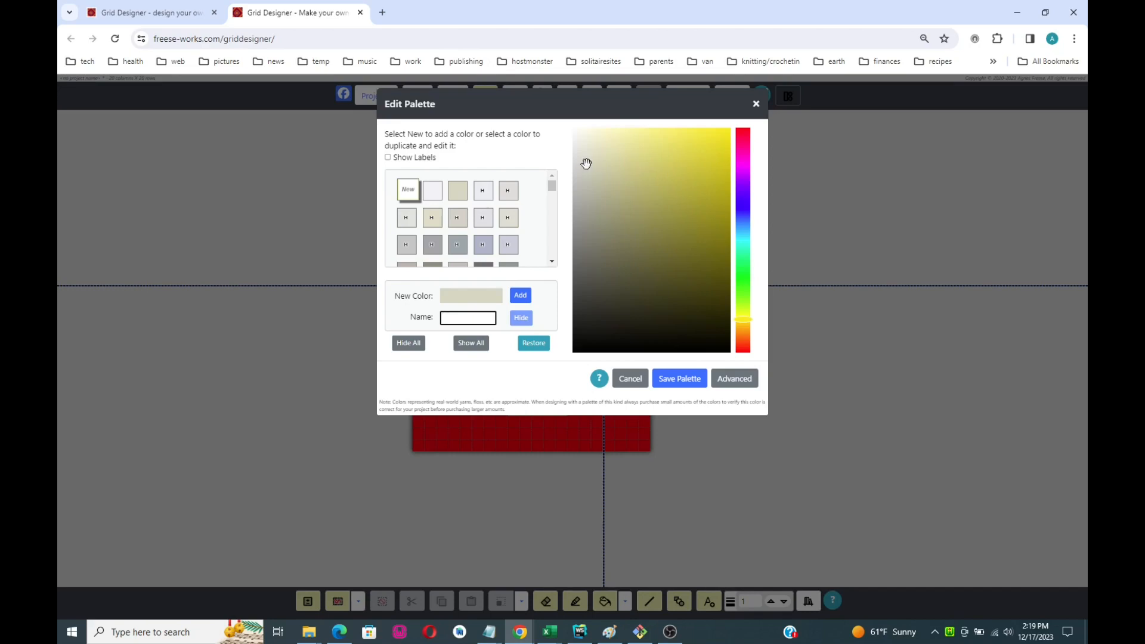
# Adjust the 644 color to a brighter yellow and add it to the palette under the name "yellow"
pyautogui.moveTo(587, 164)
pyautogui.mouseDown()
pyautogui.moveTo(686, 179)
pyautogui.moveTo(688, 153)
pyautogui.mouseUp()
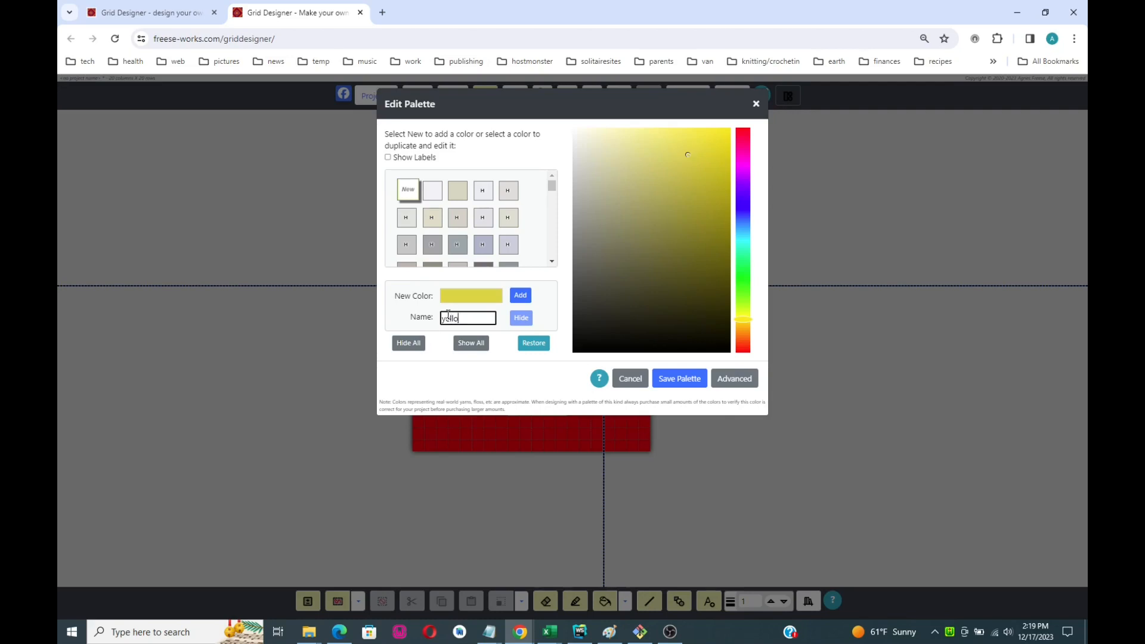
pyautogui.click(518, 296)
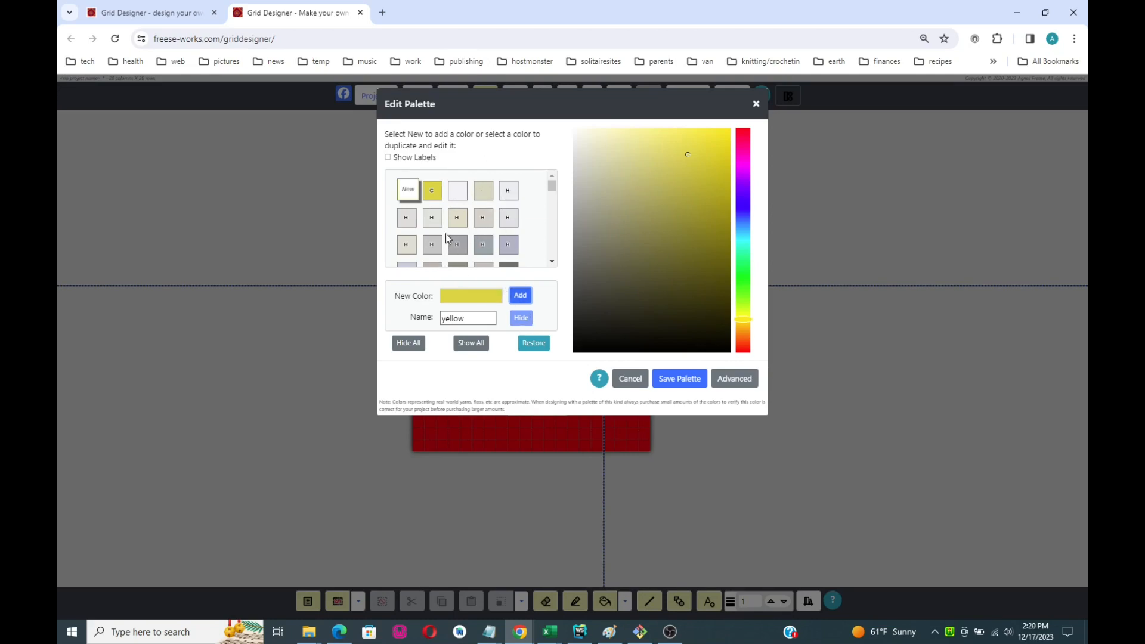
# Restore the DMC Embroidery Floss palette to its original colors, save it, and leave the palette selection without applying it
pyautogui.click(534, 350)
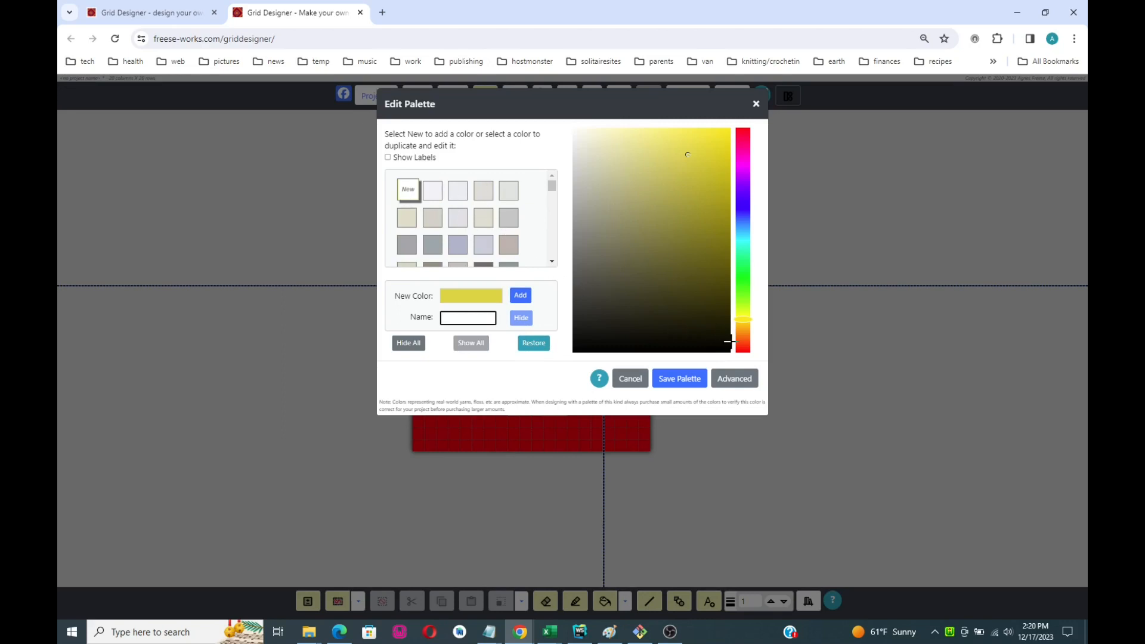
pyautogui.click(684, 382)
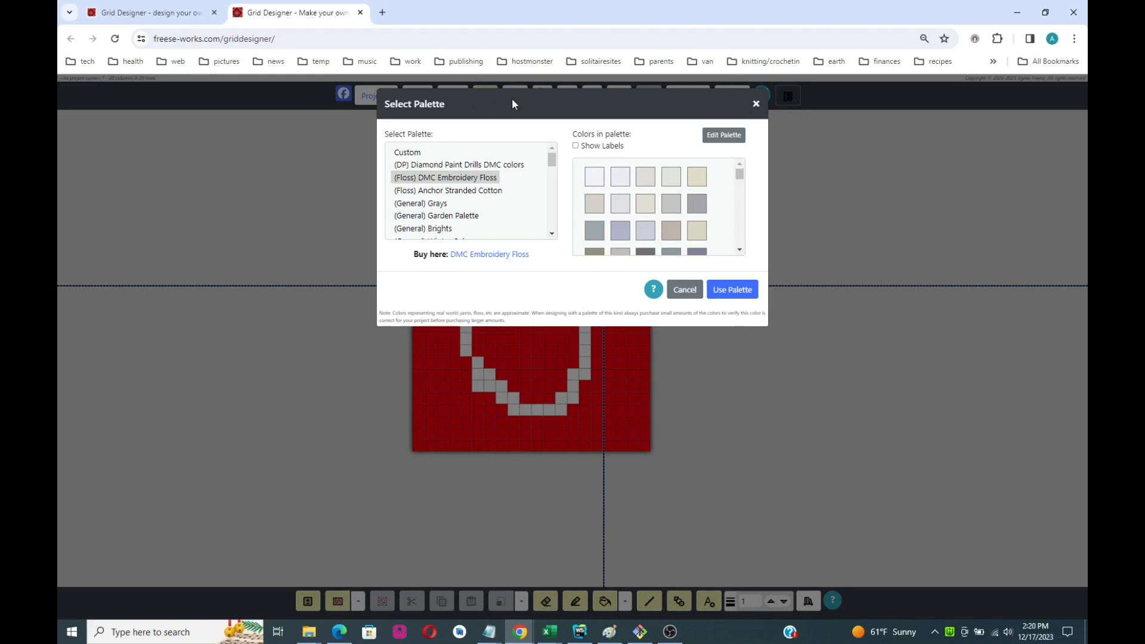
pyautogui.click(685, 290)
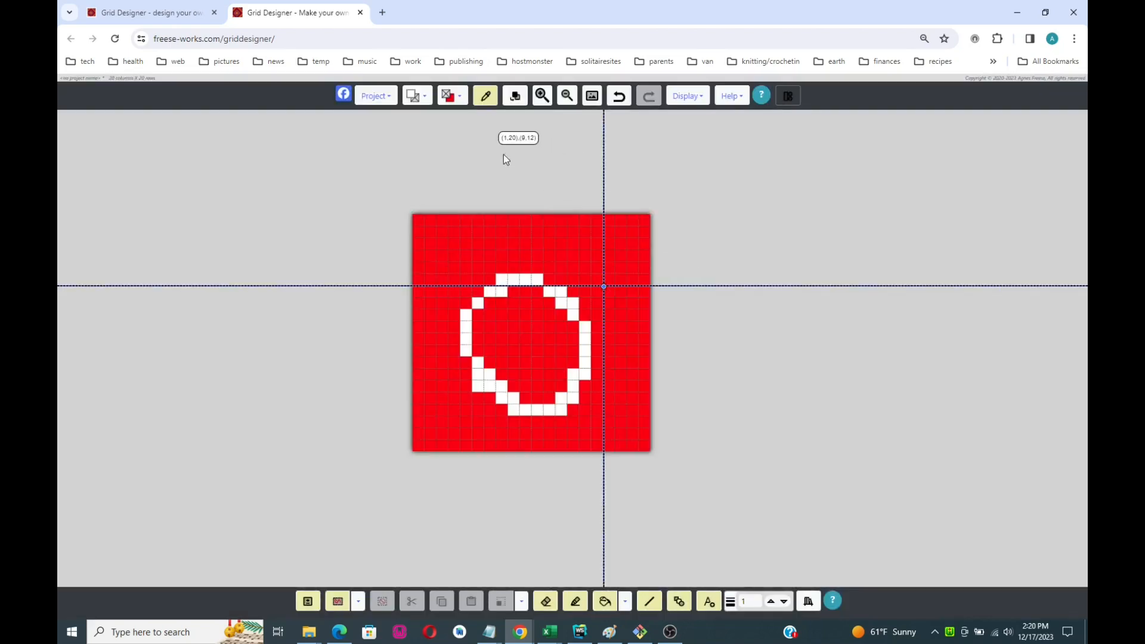
# Examine the Substitute Colors options for the design and close them without converting the pattern
pyautogui.click(515, 96)
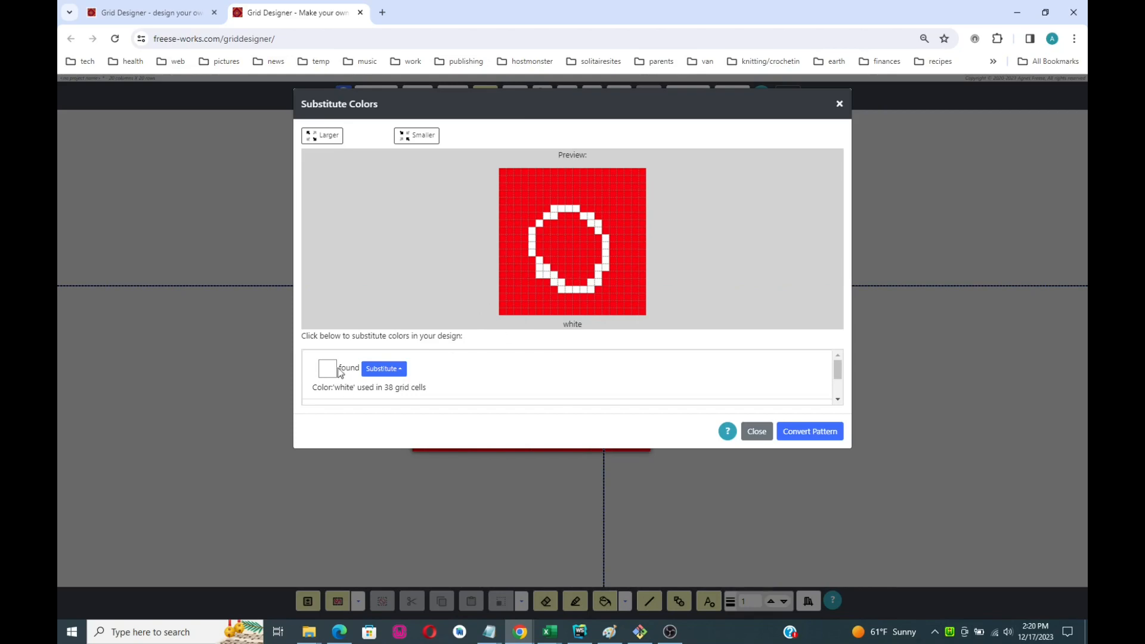
pyautogui.click(756, 432)
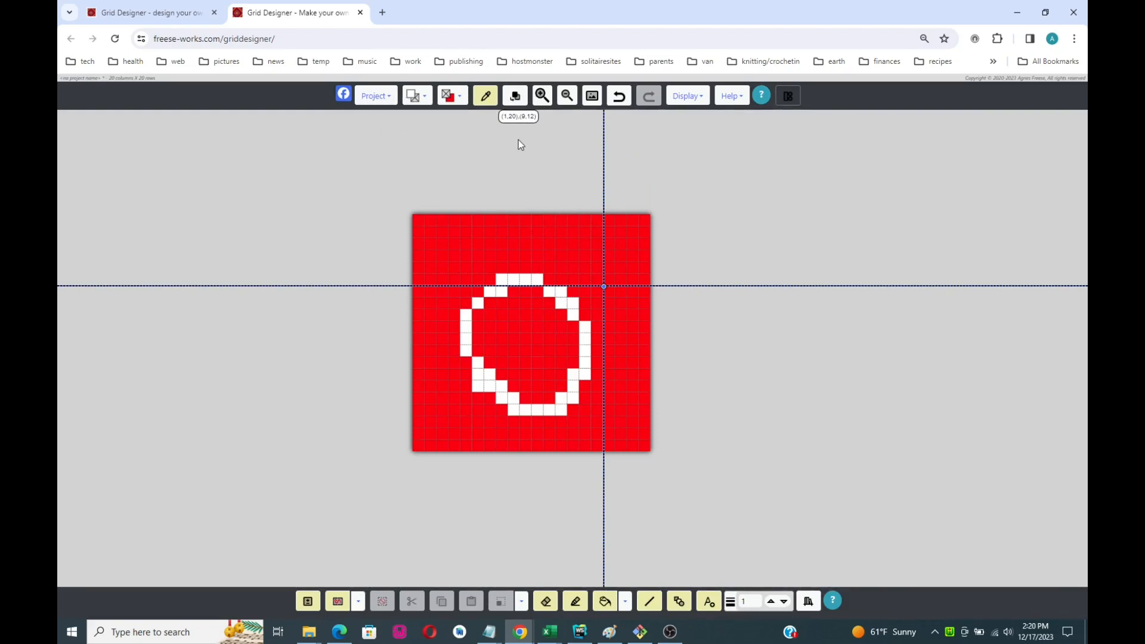
# Restore the Anchor Stranded Cotton palette to its original colors, save it, and leave the palette selection without applying it
pyautogui.click(389, 100)
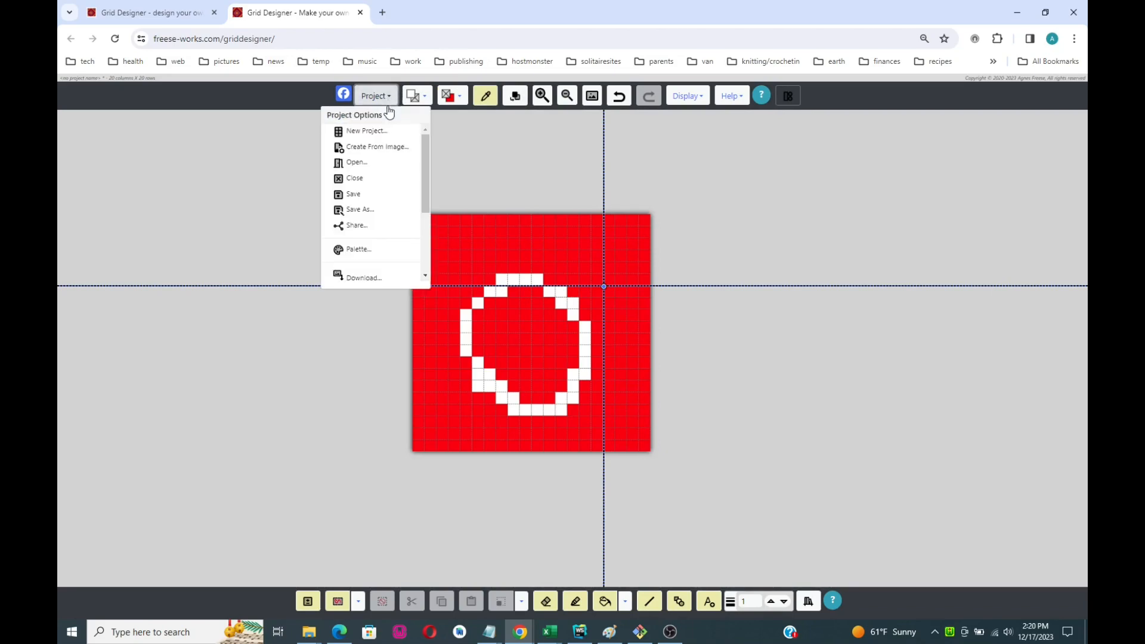
pyautogui.click(363, 253)
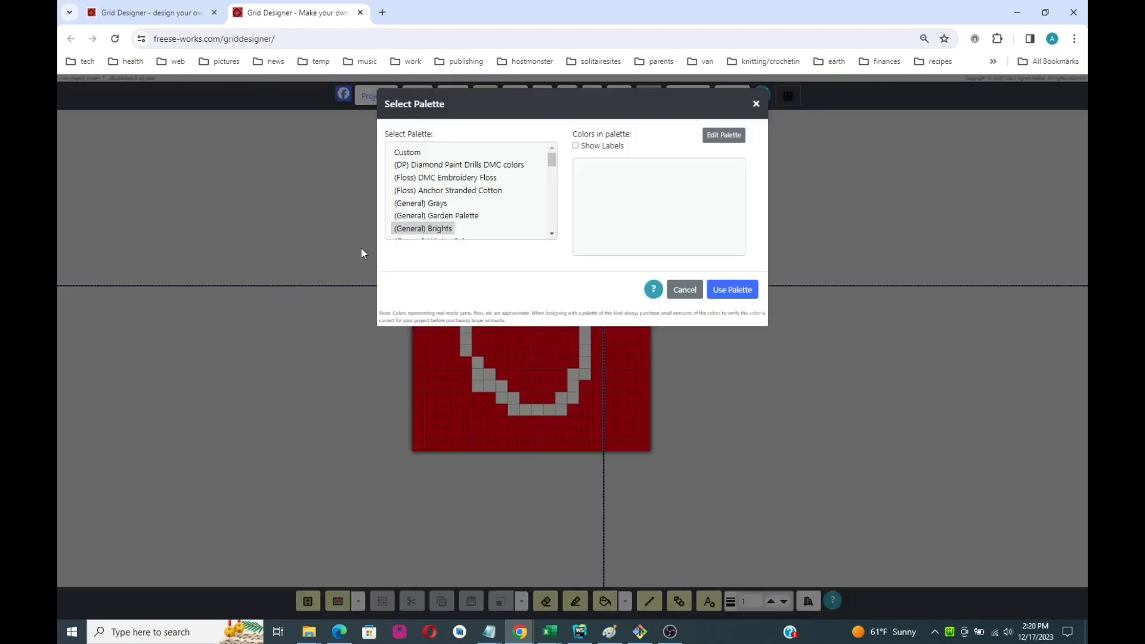
pyautogui.click(448, 191)
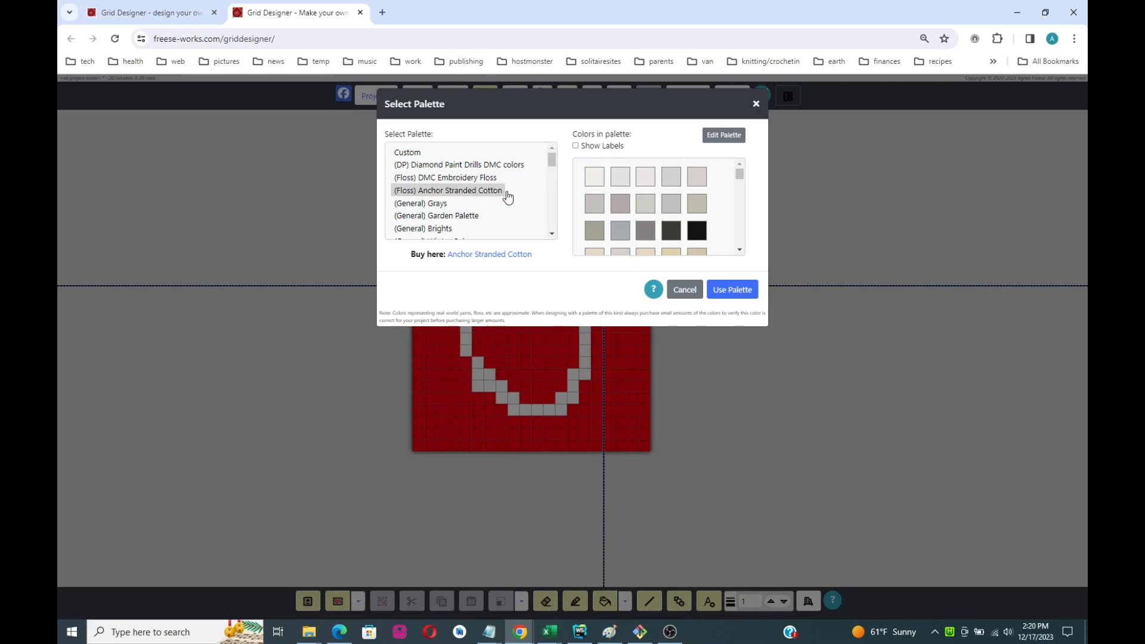
pyautogui.click(719, 137)
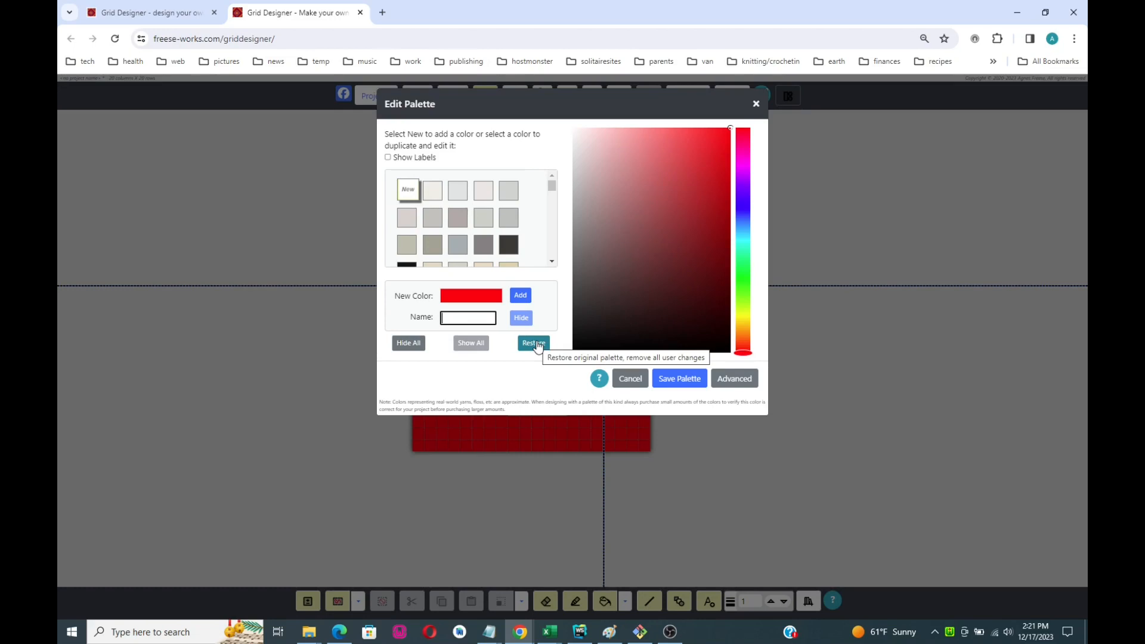
pyautogui.click(688, 380)
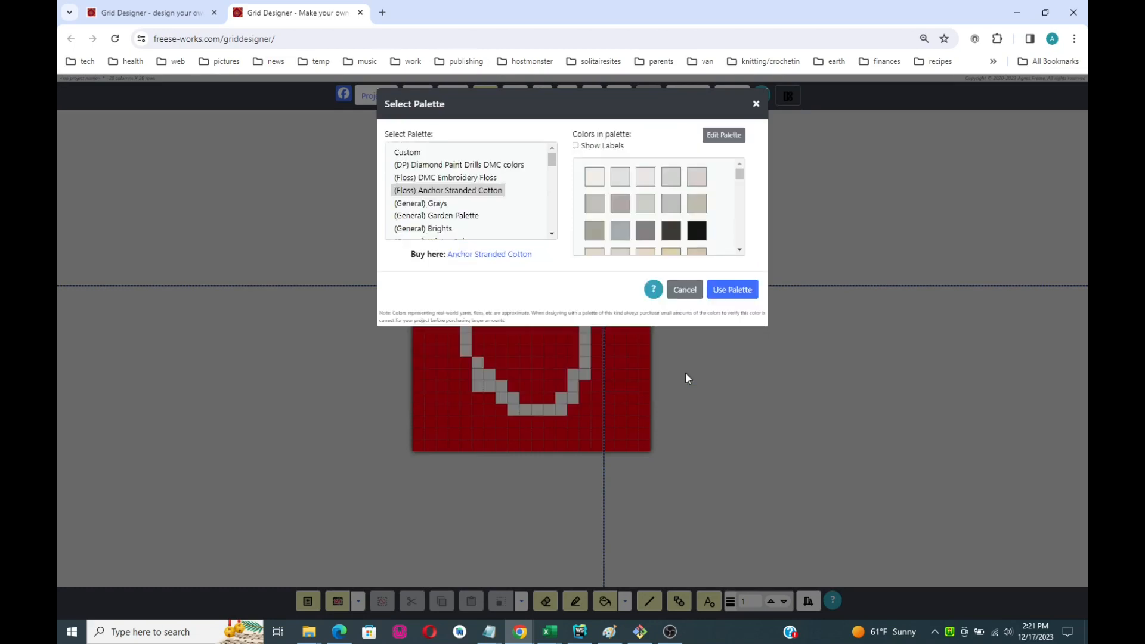
pyautogui.click(756, 104)
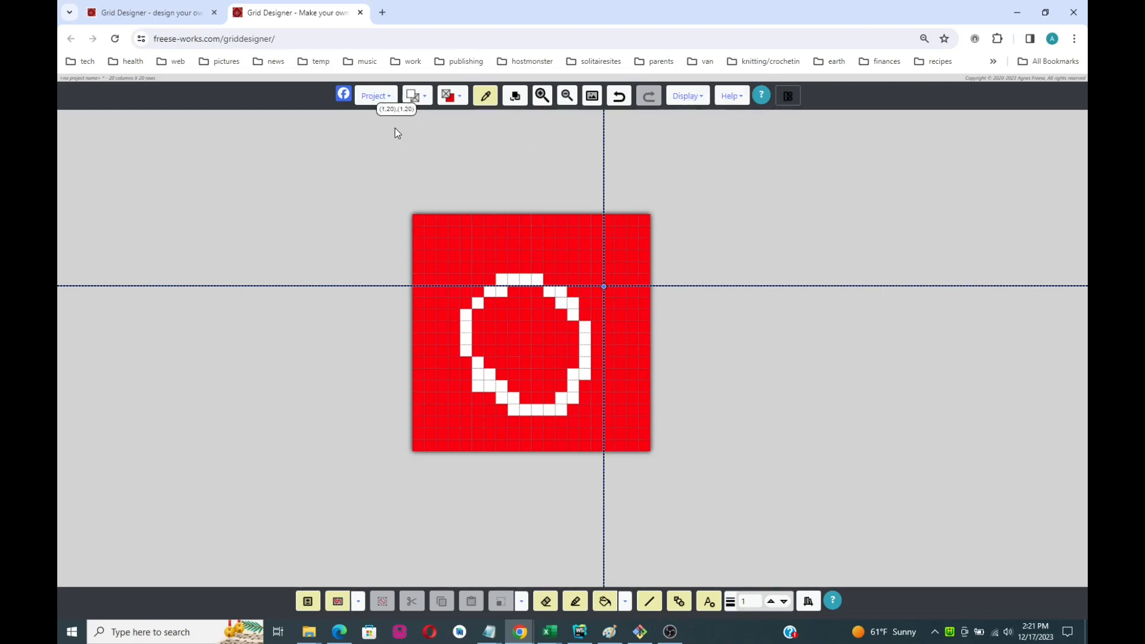
# Download the design as an Excel spreadsheet with no rule lines, normal numbering and medium cells, saving it as rk6q2u.xlsx
pyautogui.click(378, 103)
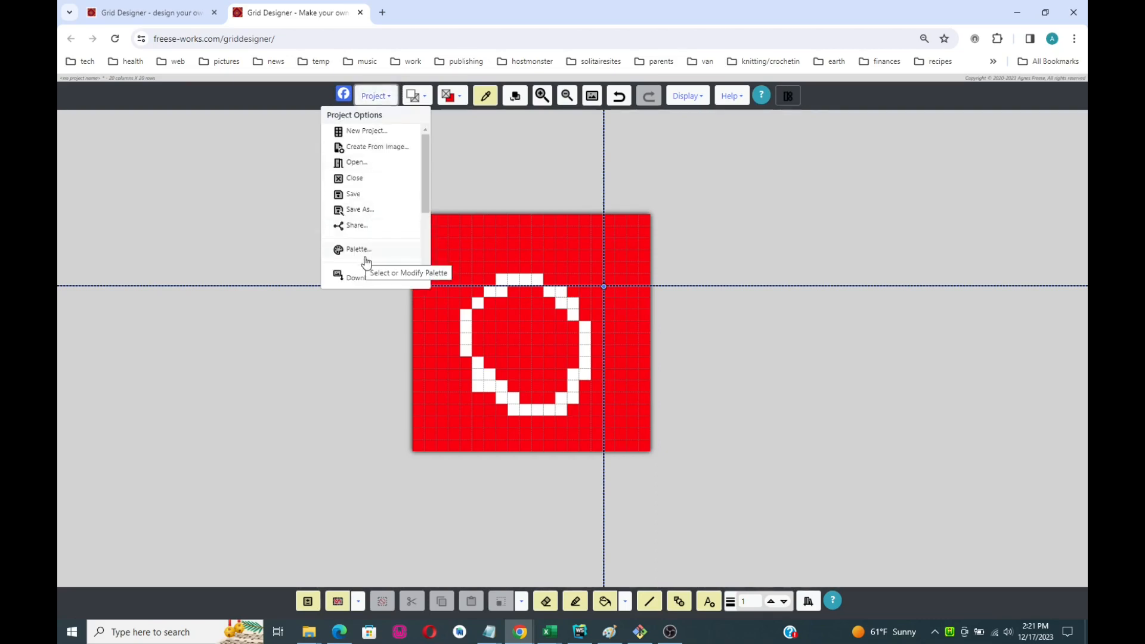
pyautogui.scroll(-3, 366, 261)
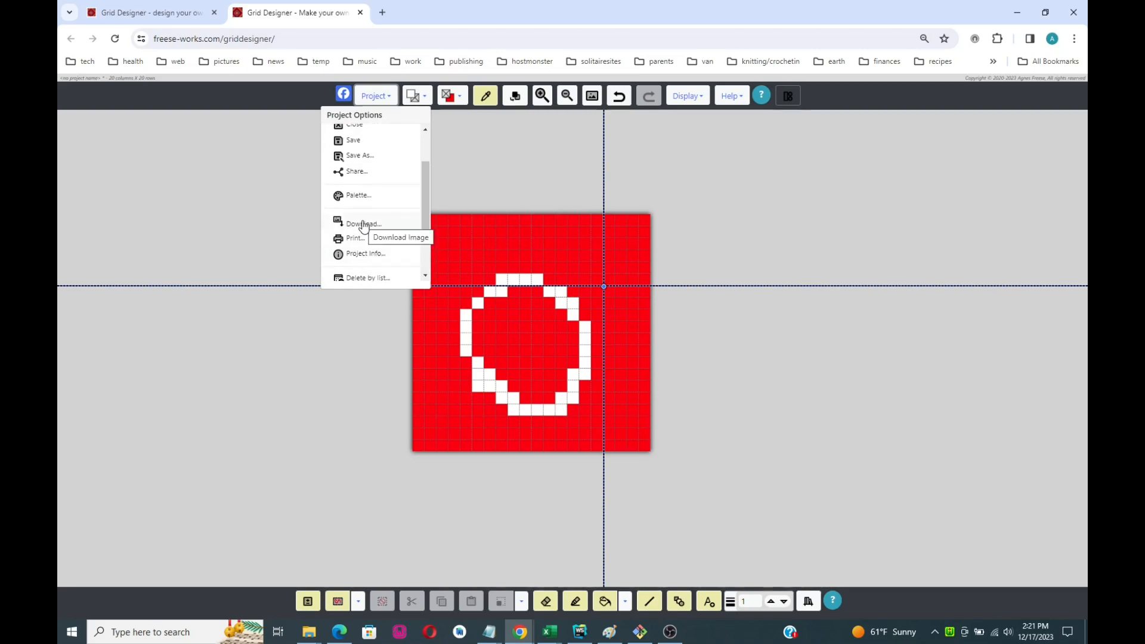
pyautogui.click(364, 225)
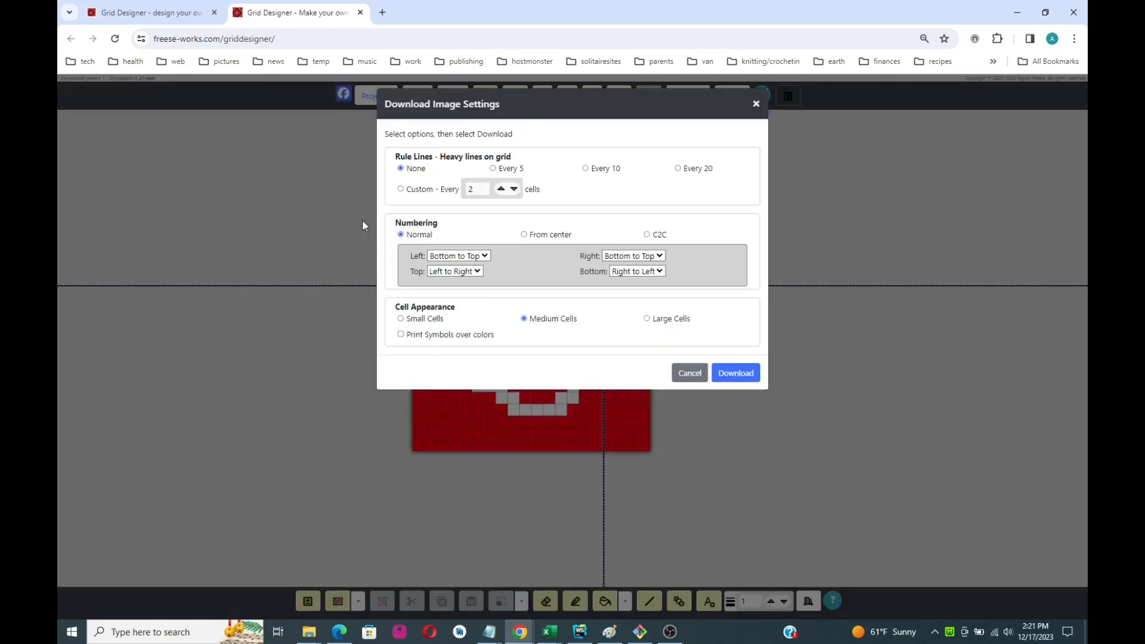
pyautogui.click(733, 374)
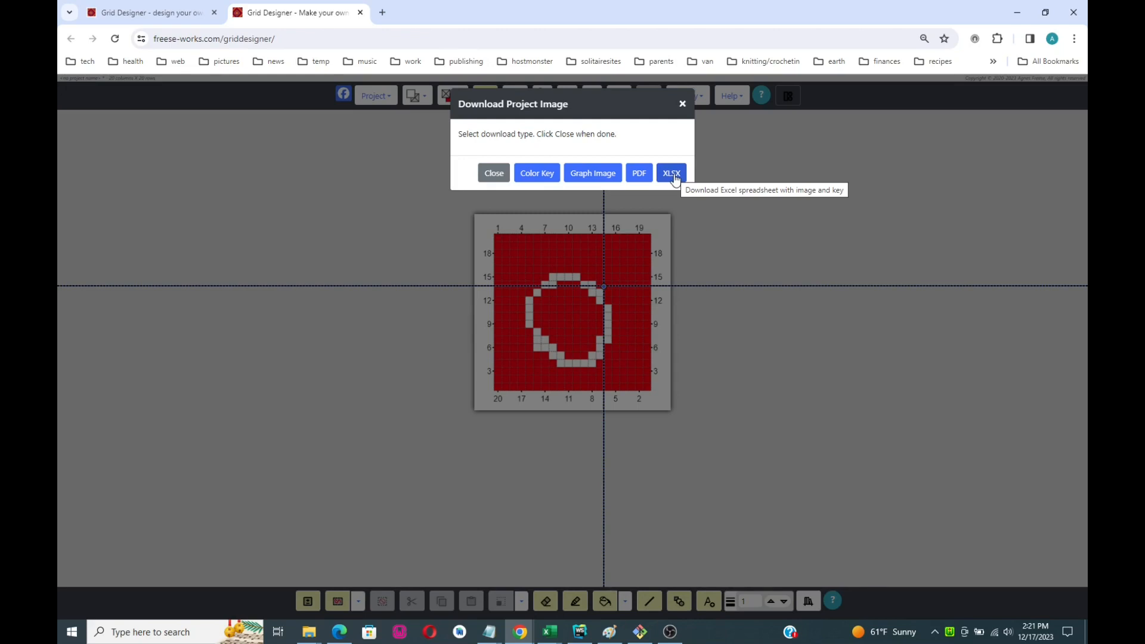
pyautogui.click(673, 174)
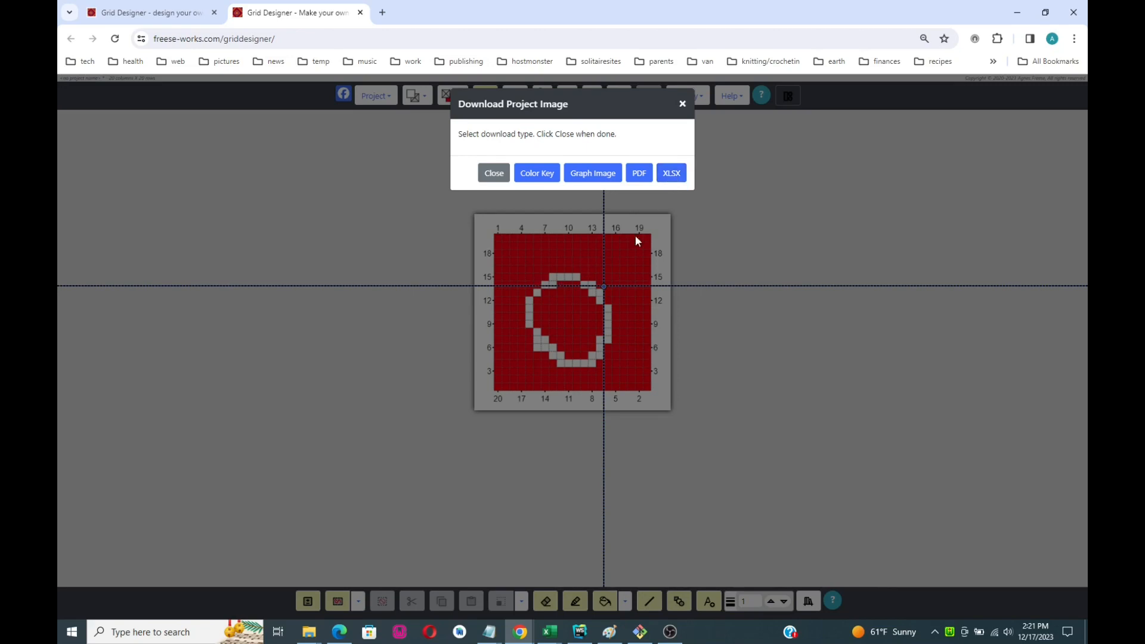
pyautogui.click(671, 173)
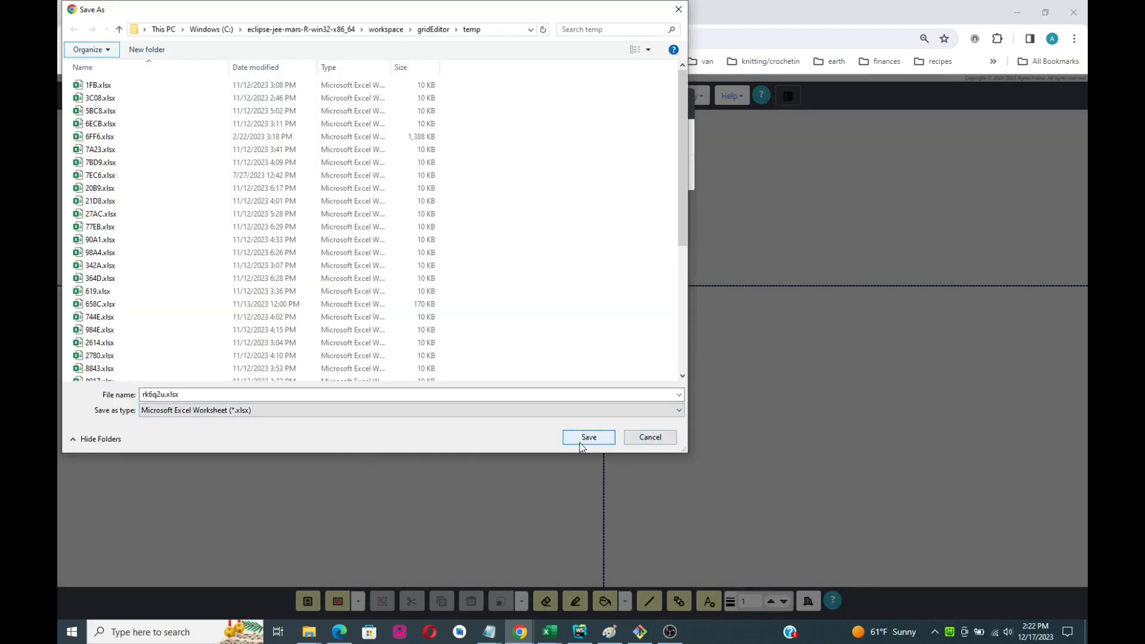
pyautogui.click(584, 439)
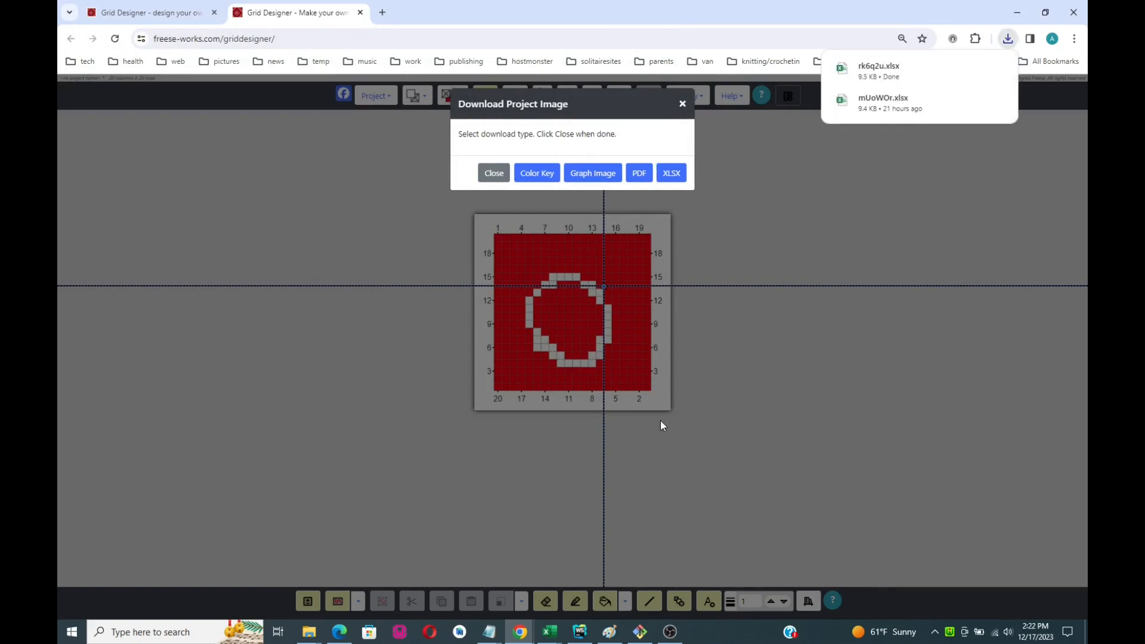
# Examine the color key in the downloaded rk6q2u.xlsx in Excel, return to Grid Designer and close the project image download
pyautogui.click(874, 74)
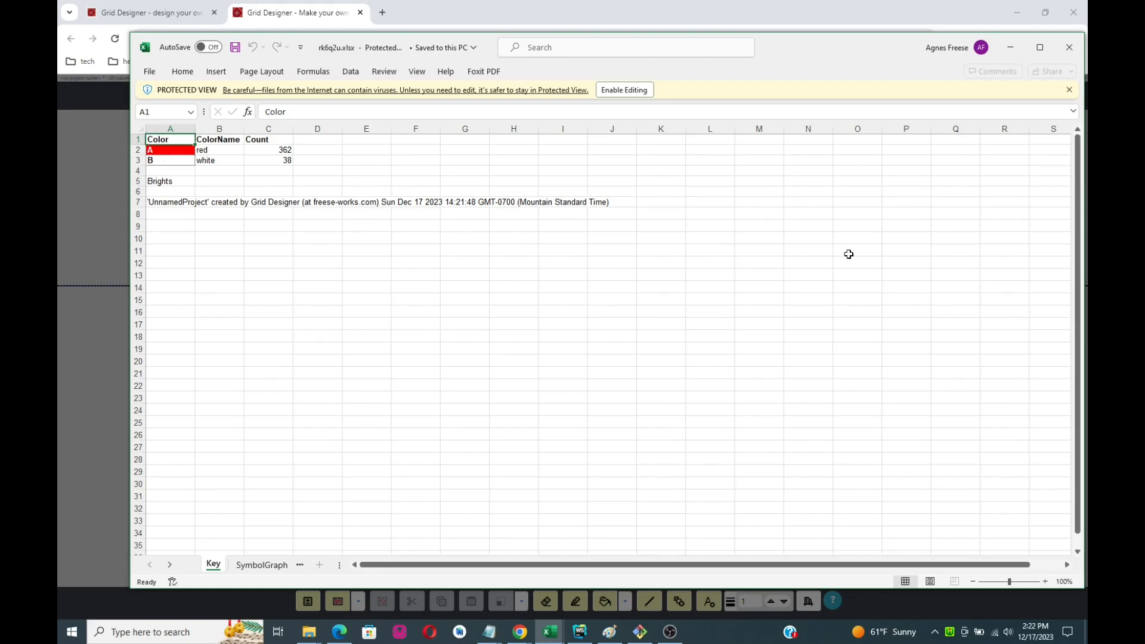
pyautogui.click(1011, 47)
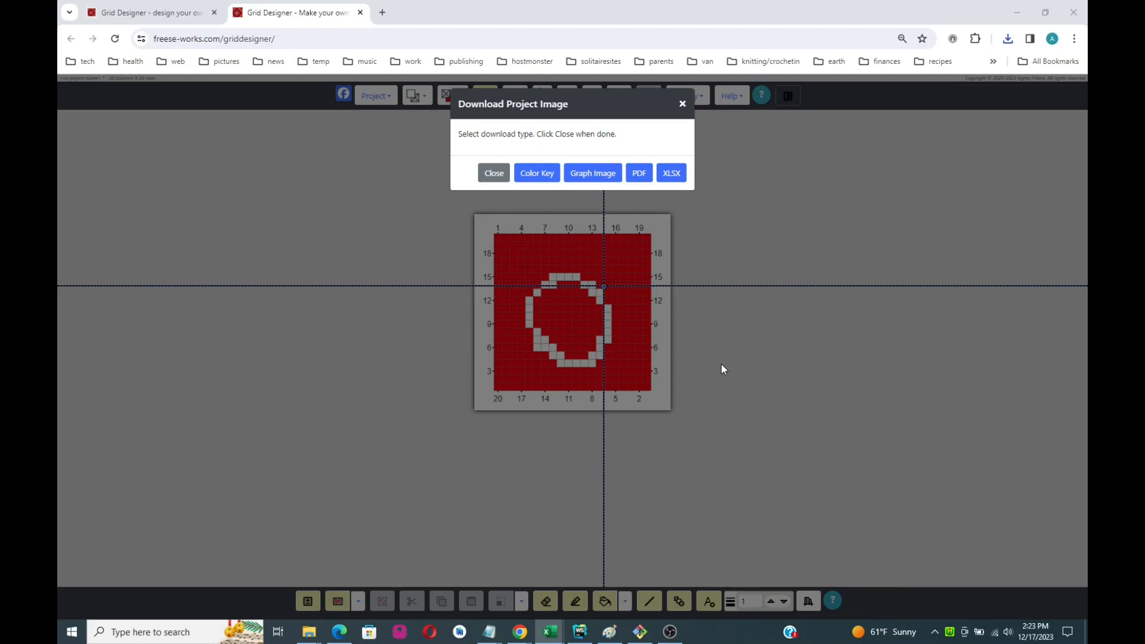
pyautogui.click(493, 173)
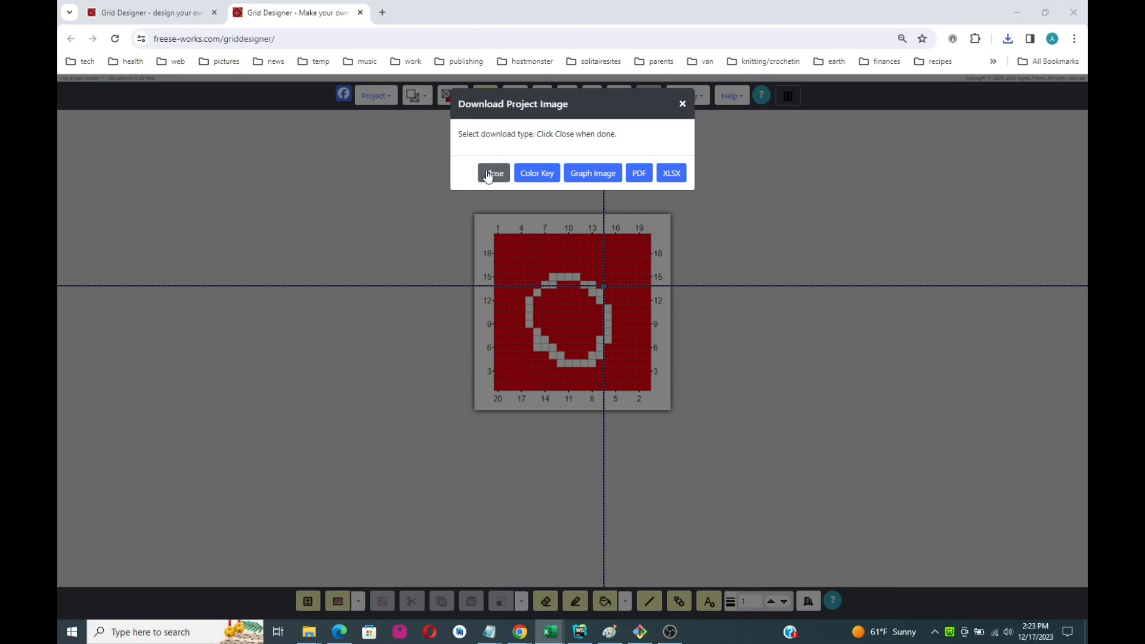